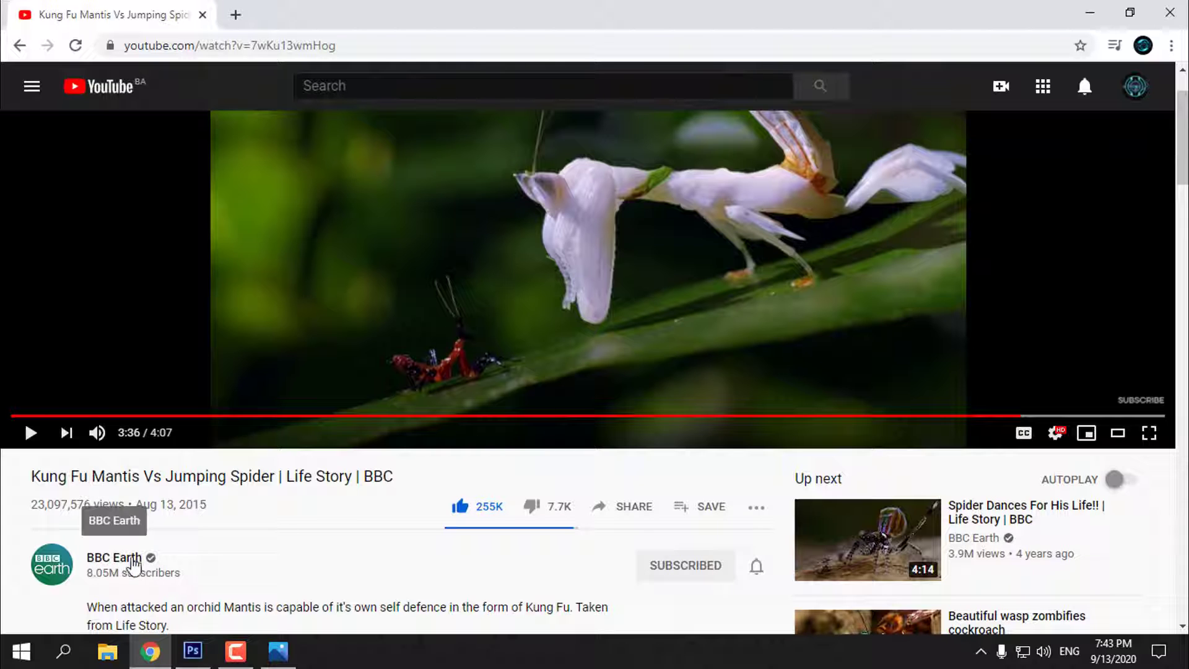
# Switch from the browser to the photo viewer and compare the original mantis screenshot with the edited version, then close the viewer
pyautogui.scroll(1, 241, 553)
pyautogui.scroll(1, 242, 553)
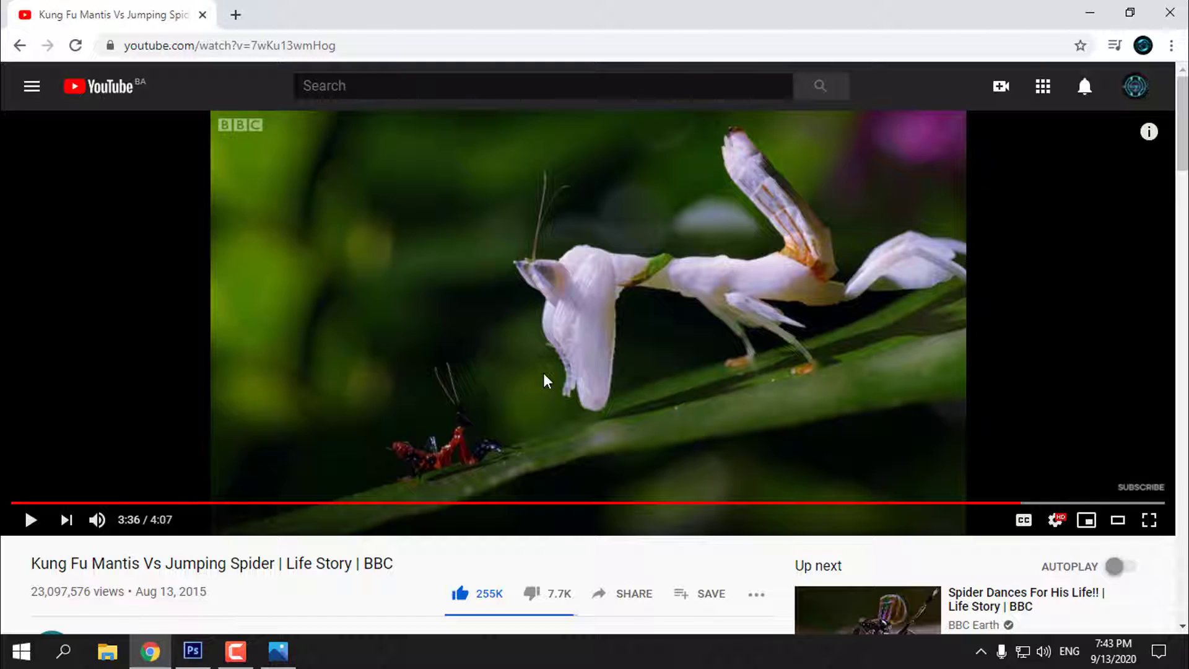
pyautogui.click(1090, 13)
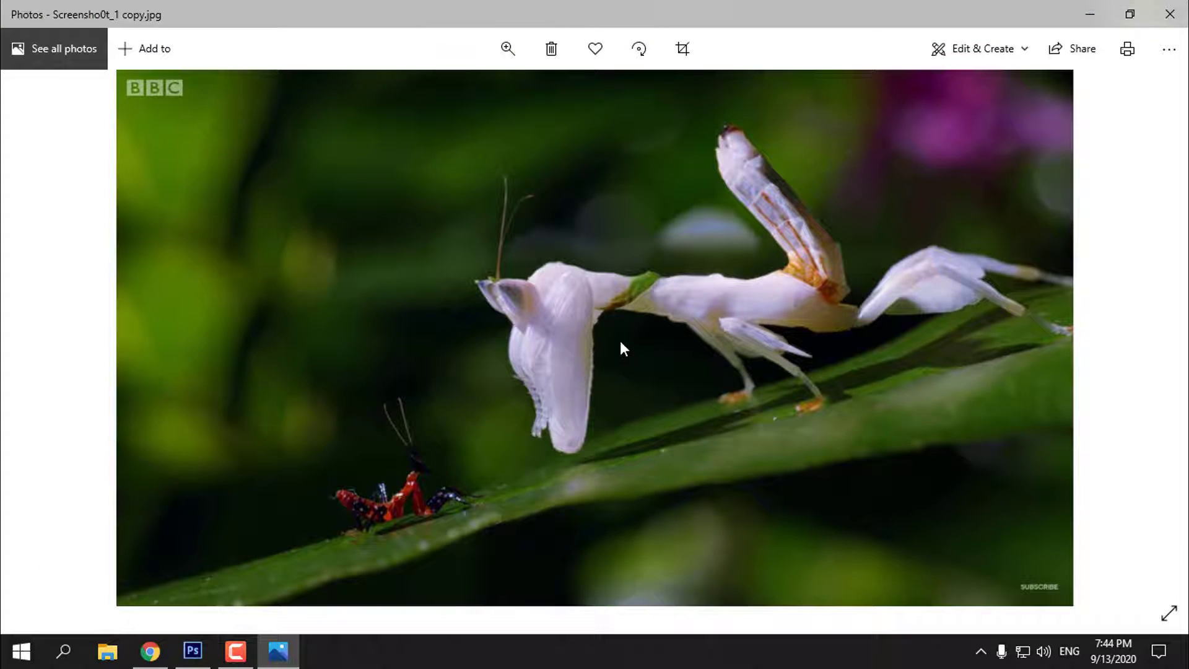
pyautogui.press('Right')
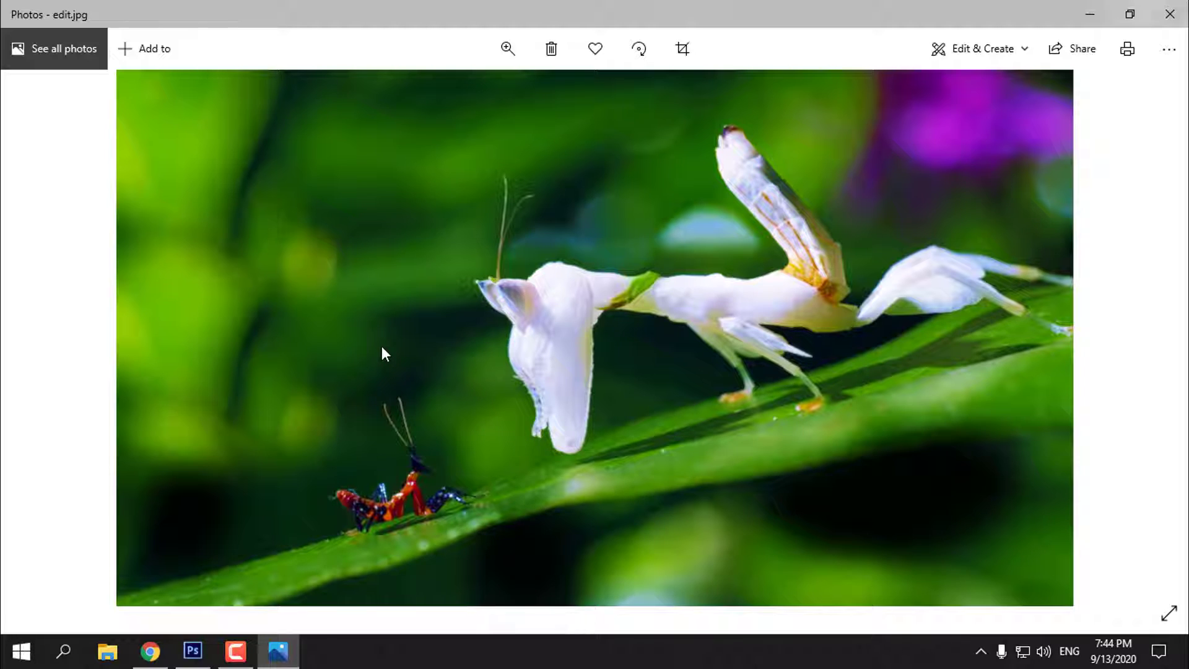
pyautogui.press('Right')
pyautogui.press('Left')
pyautogui.press('Right')
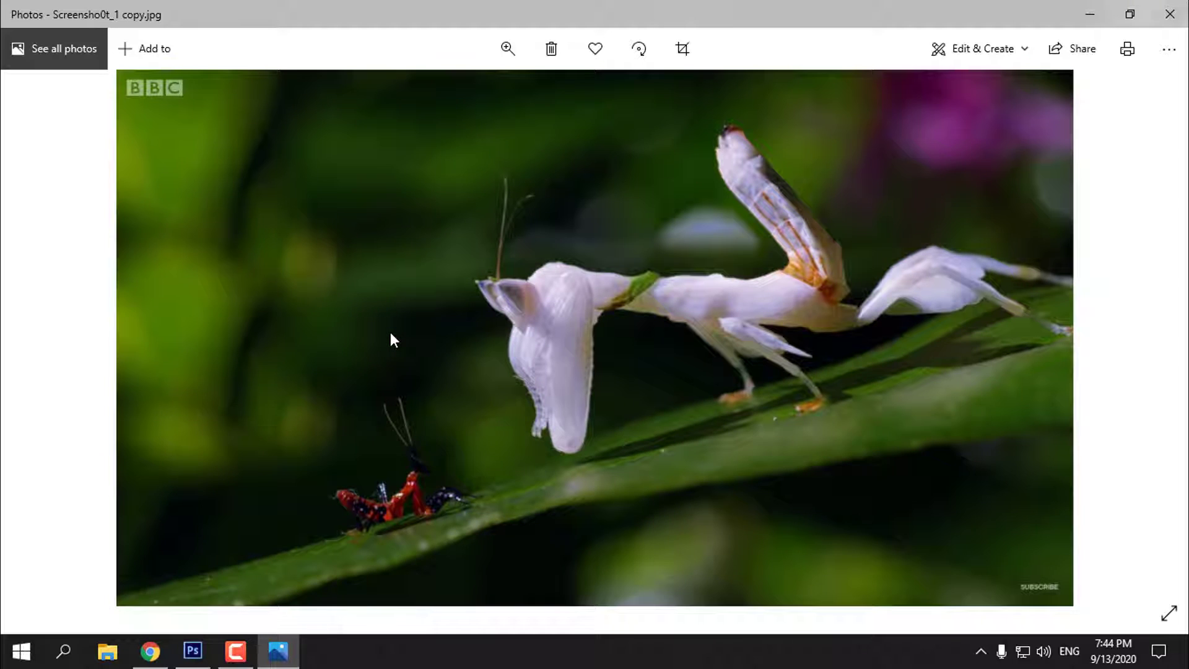
pyautogui.press('Left')
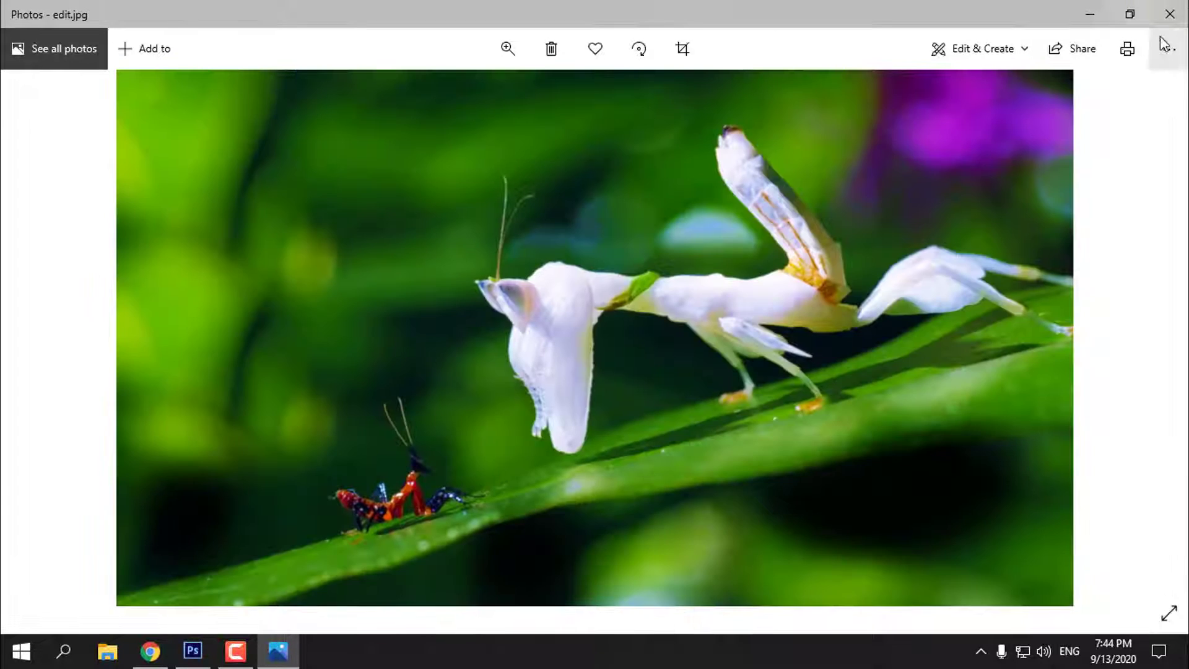
pyautogui.click(1170, 14)
# Open the desktop image "Screensho0t_1 copy" in Photoshop
pyautogui.click(193, 651)
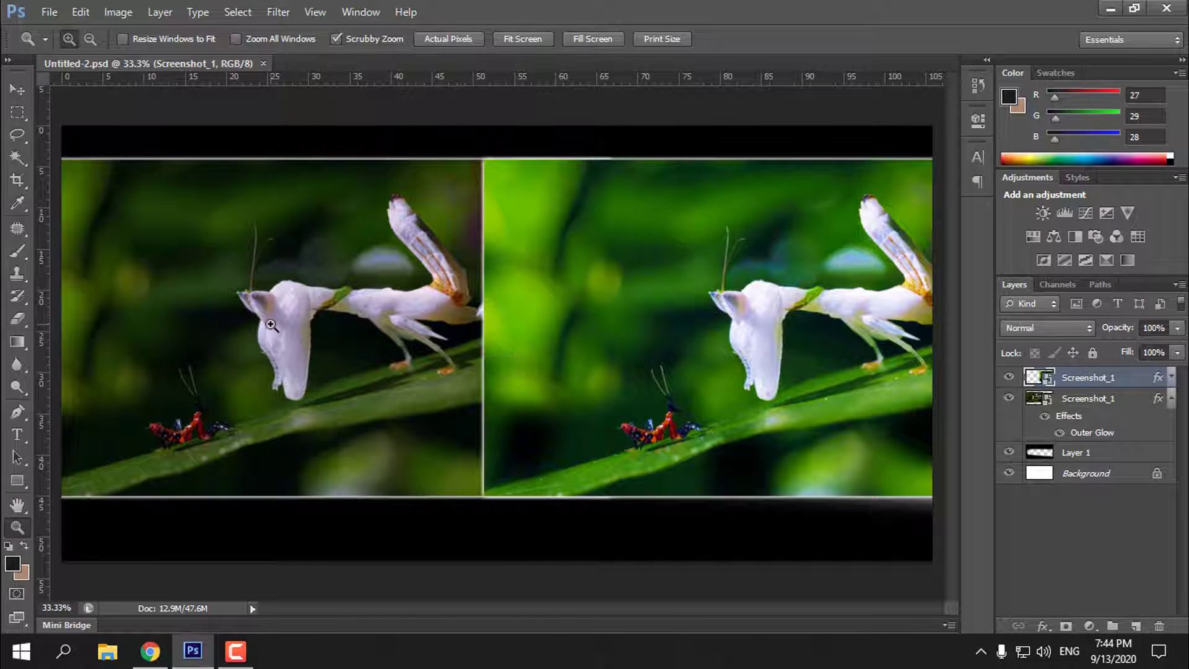
pyautogui.click(1105, 9)
pyautogui.rightClick(35, 45)
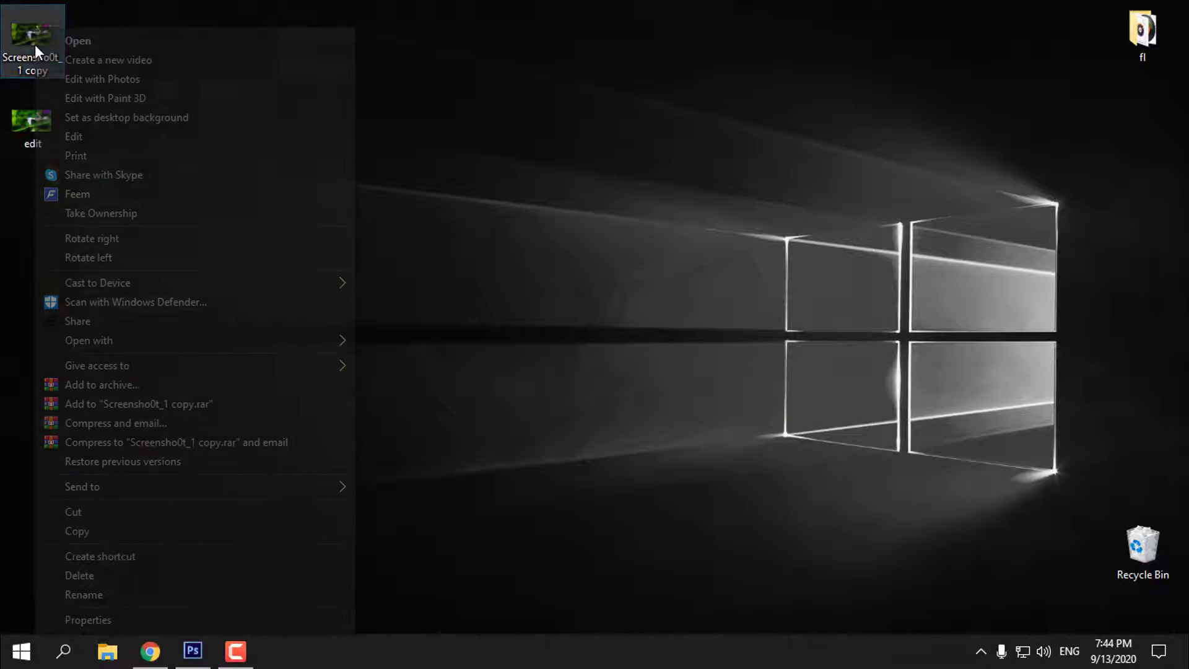
pyautogui.moveTo(102, 337)
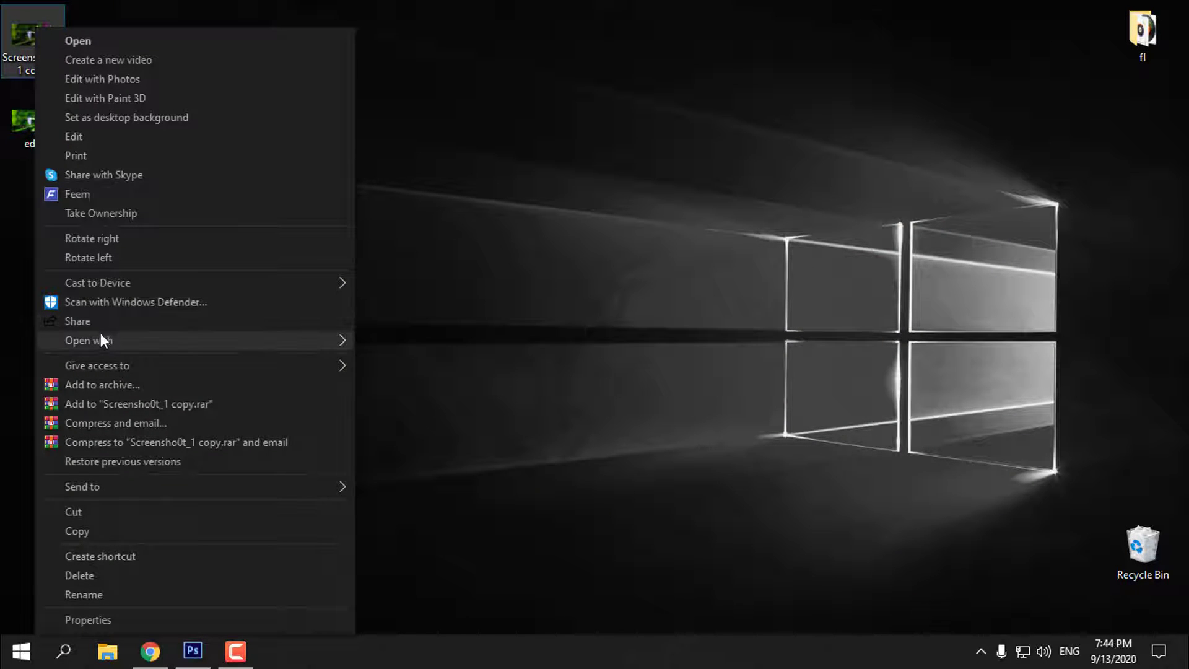
pyautogui.click(451, 363)
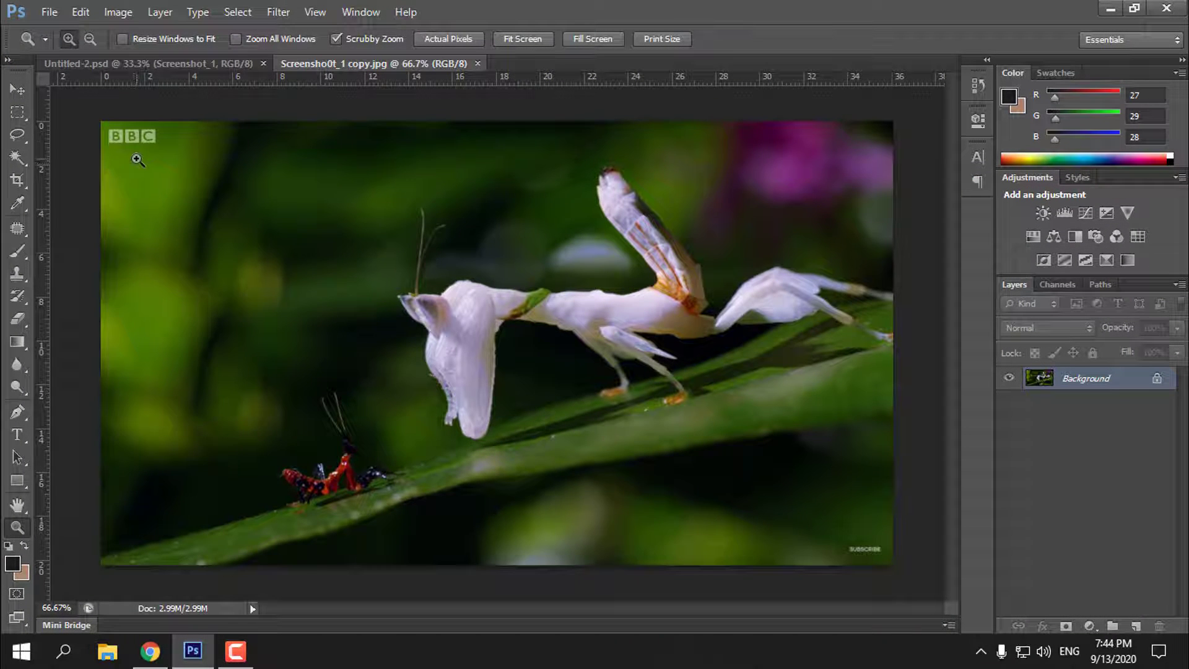
# Remove the BBC logo from the photo's upper-left corner with a Content-Aware fill of a rectangular selection, then deselect
pyautogui.moveTo(132, 144); pyautogui.dragTo(242, 186)
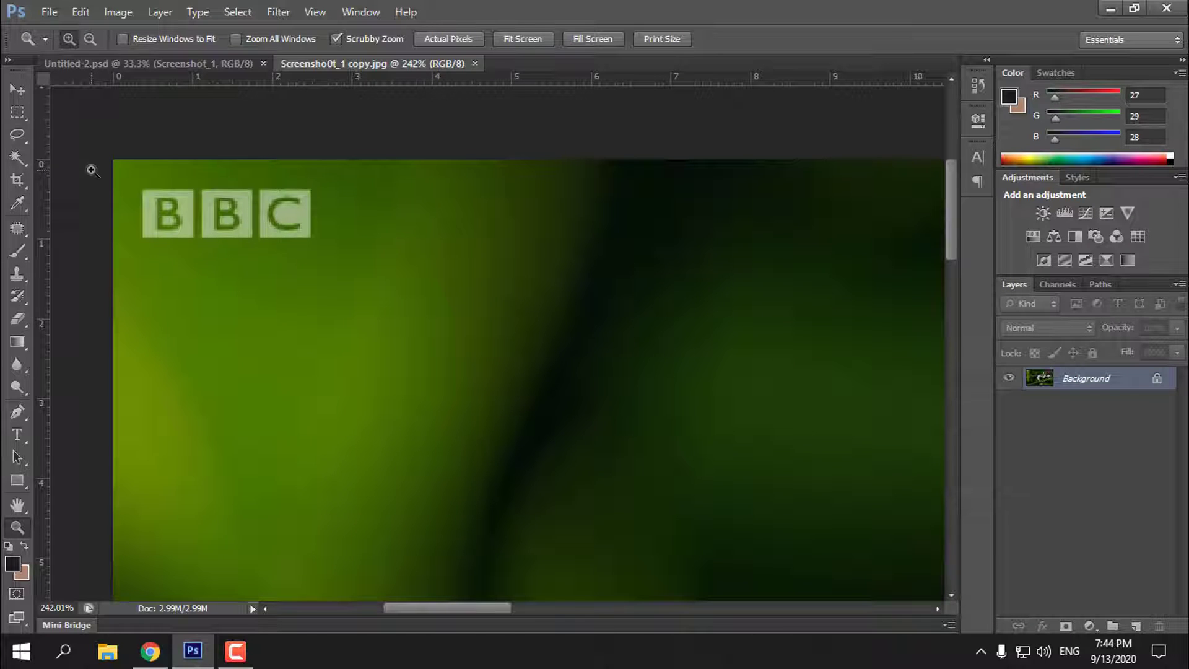
pyautogui.click(18, 113)
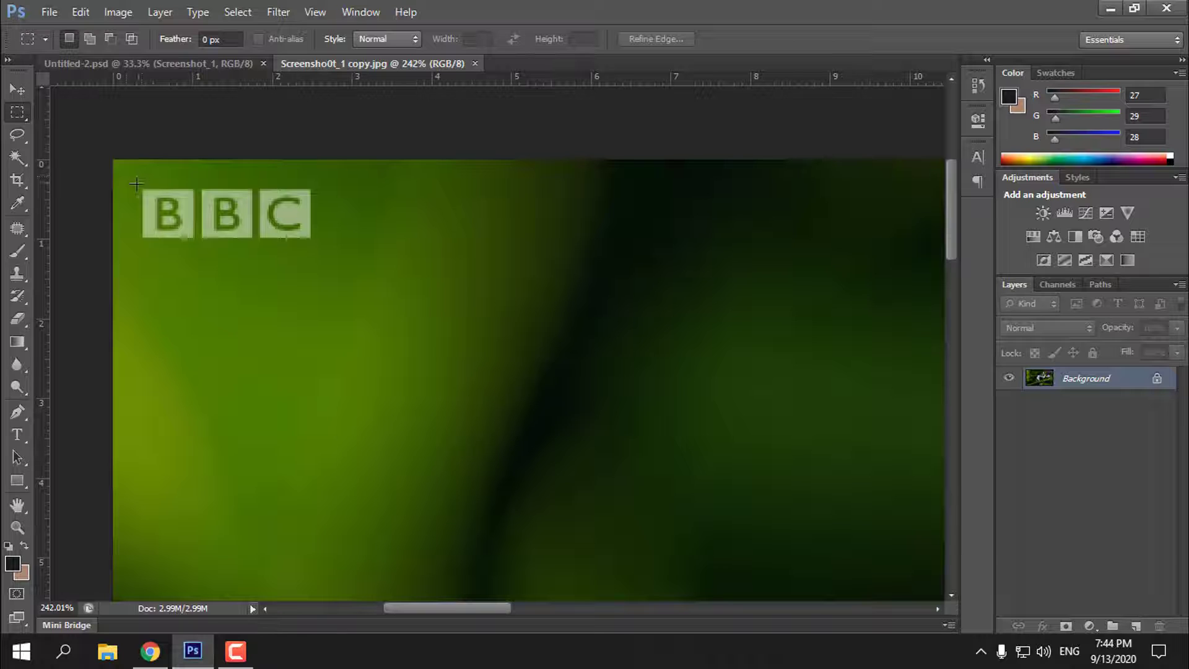
pyautogui.moveTo(124, 176); pyautogui.dragTo(335, 262)
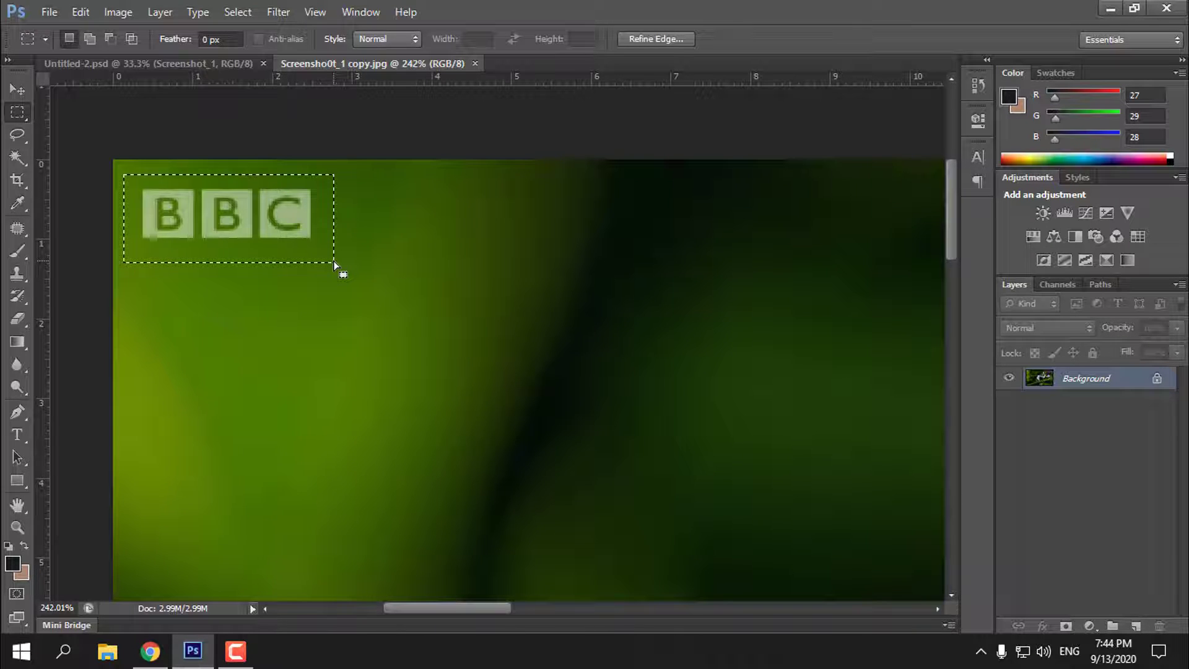
pyautogui.hotkey('shift', 'F5')
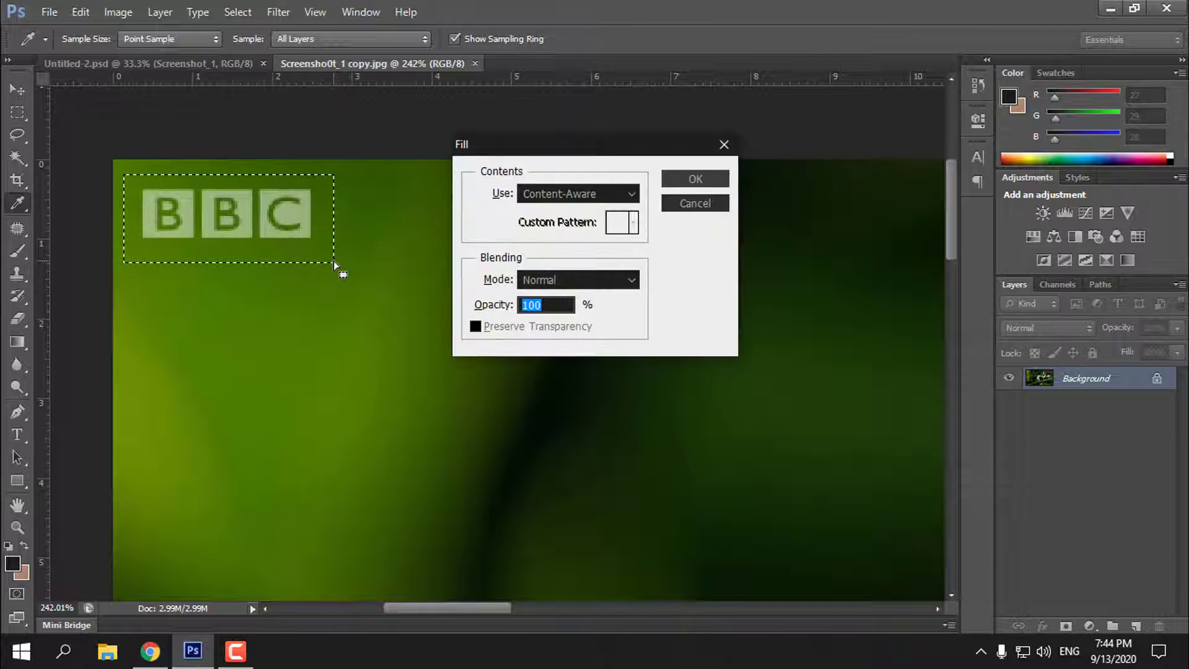
pyautogui.click(559, 195)
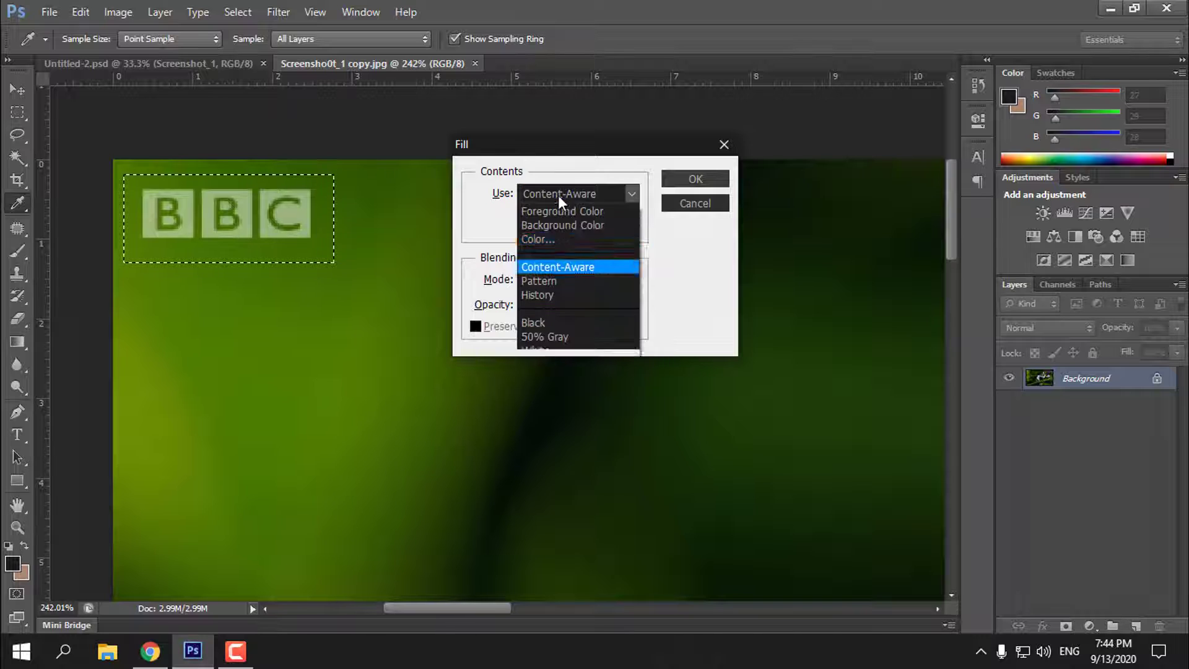
pyautogui.click(556, 267)
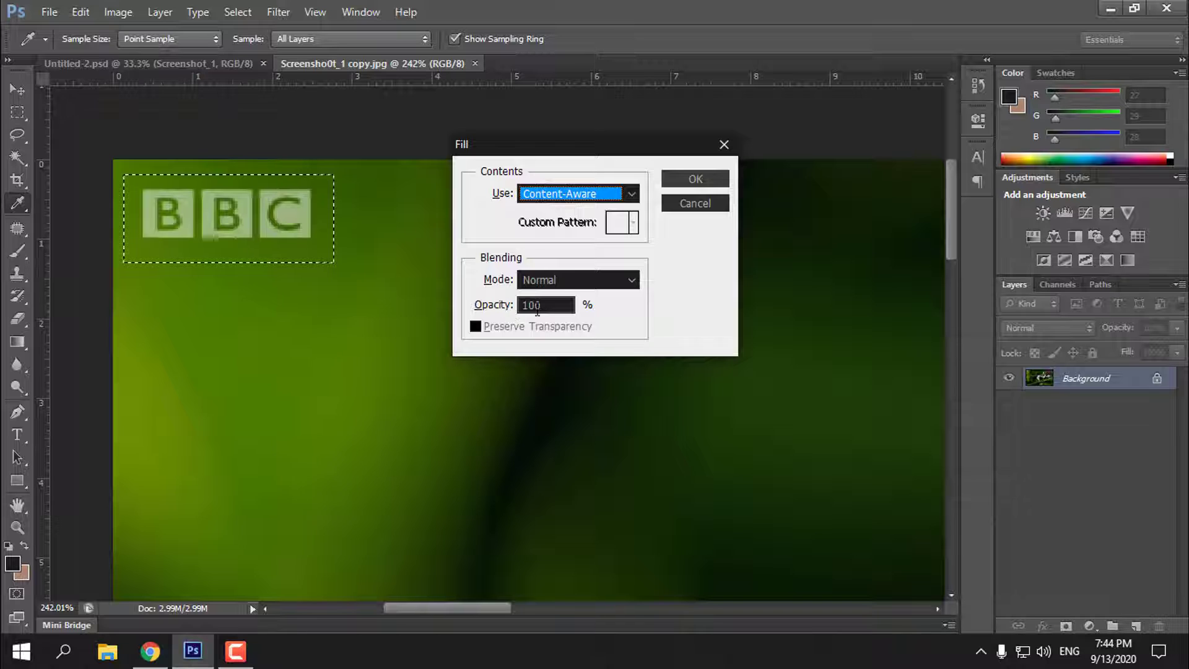
pyautogui.click(690, 184)
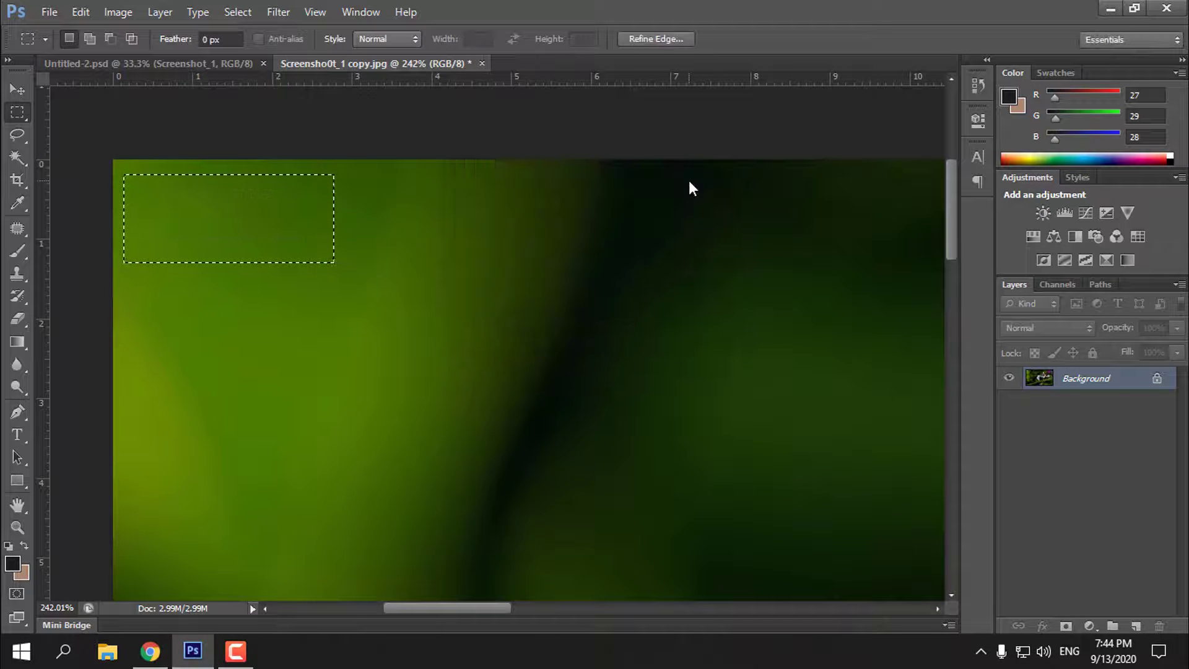
pyautogui.hotkey('ctrl', 'd')
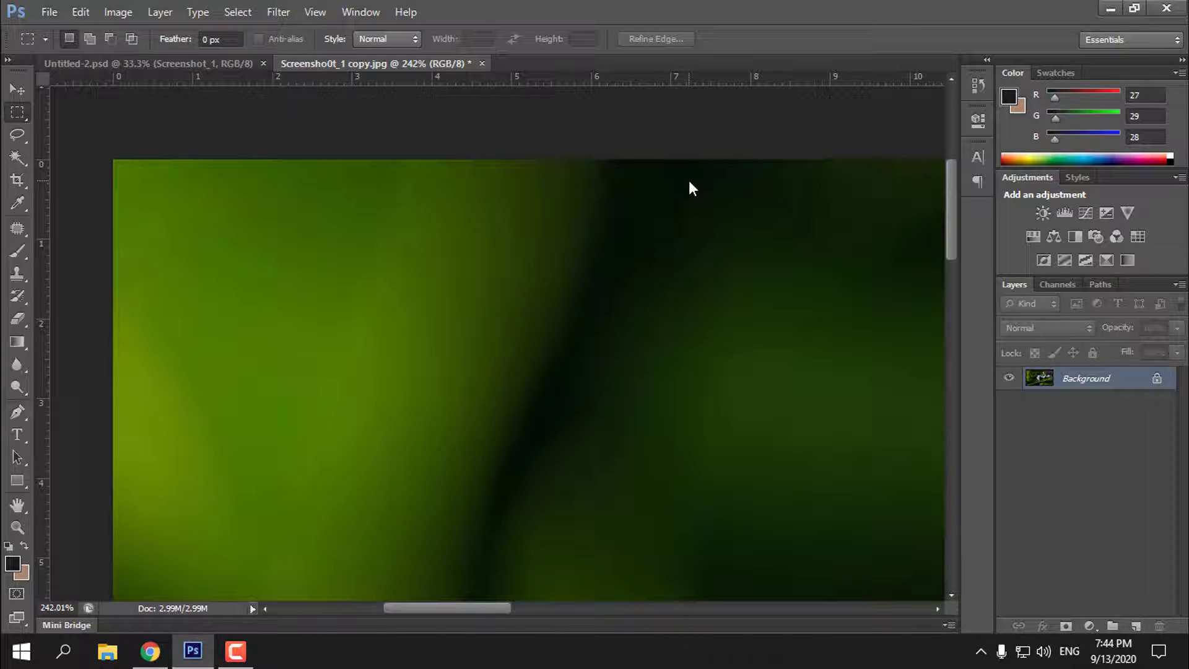
# Remove the SUBSCRIBE watermark near the photo's lower-right corner with a Content-Aware fill of a rectangular selection, then deselect
pyautogui.click(17, 528)
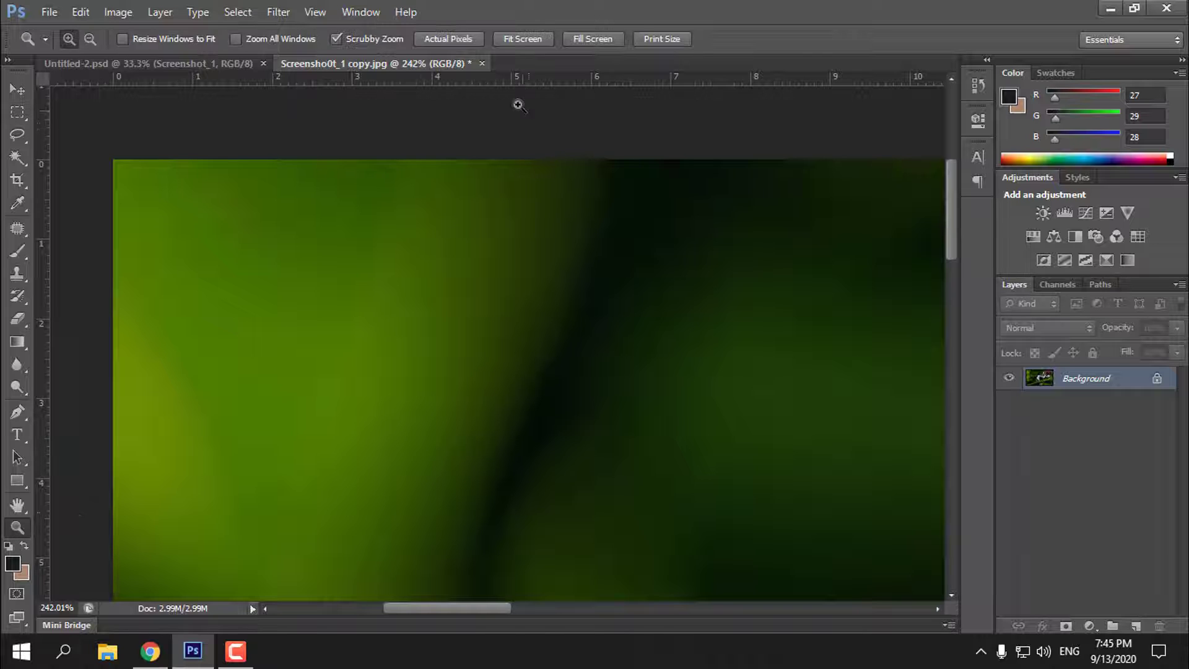
pyautogui.click(522, 39)
pyautogui.moveTo(905, 571); pyautogui.dragTo(835, 580)
pyautogui.moveTo(728, 605); pyautogui.dragTo(767, 603)
pyautogui.moveTo(650, 467); pyautogui.dragTo(667, 469)
pyautogui.press('m')
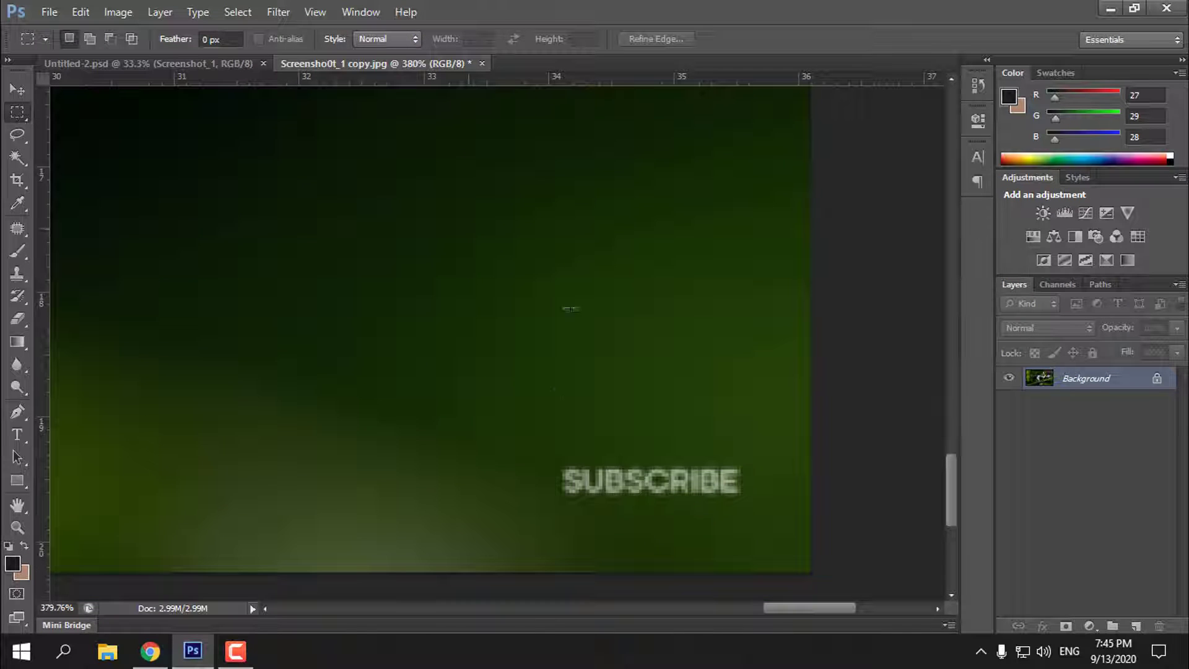
pyautogui.moveTo(526, 425); pyautogui.dragTo(766, 531)
pyautogui.hotkey('shift', 'F5')
pyautogui.press('Return')
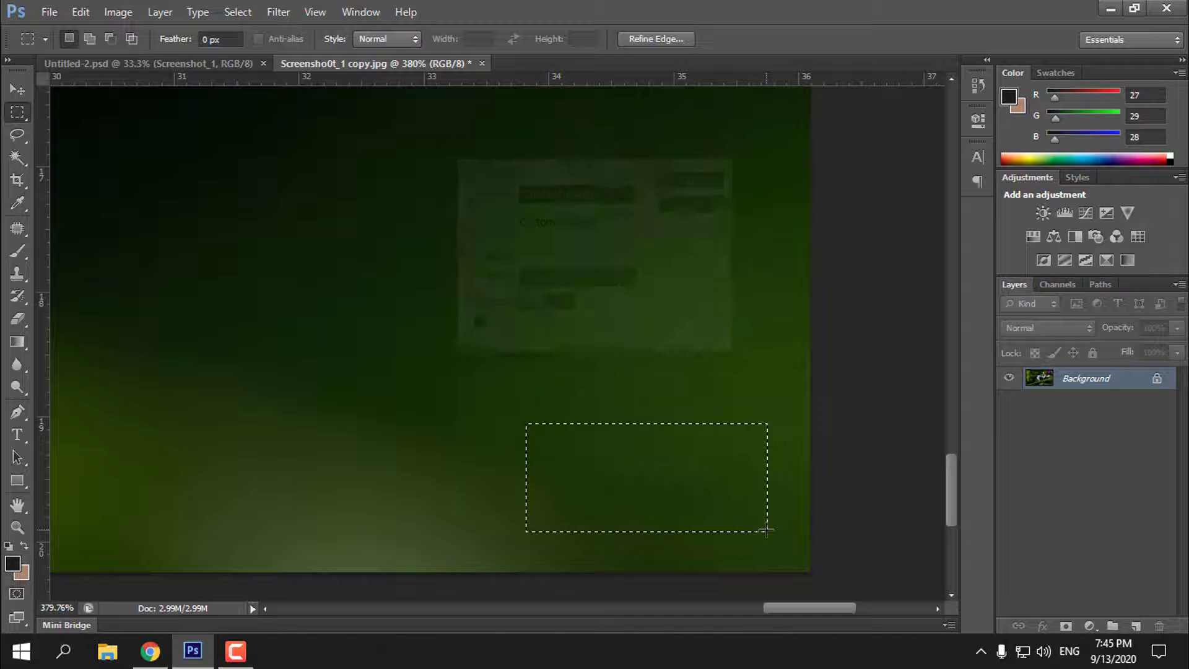
pyautogui.hotkey('ctrl', 'd')
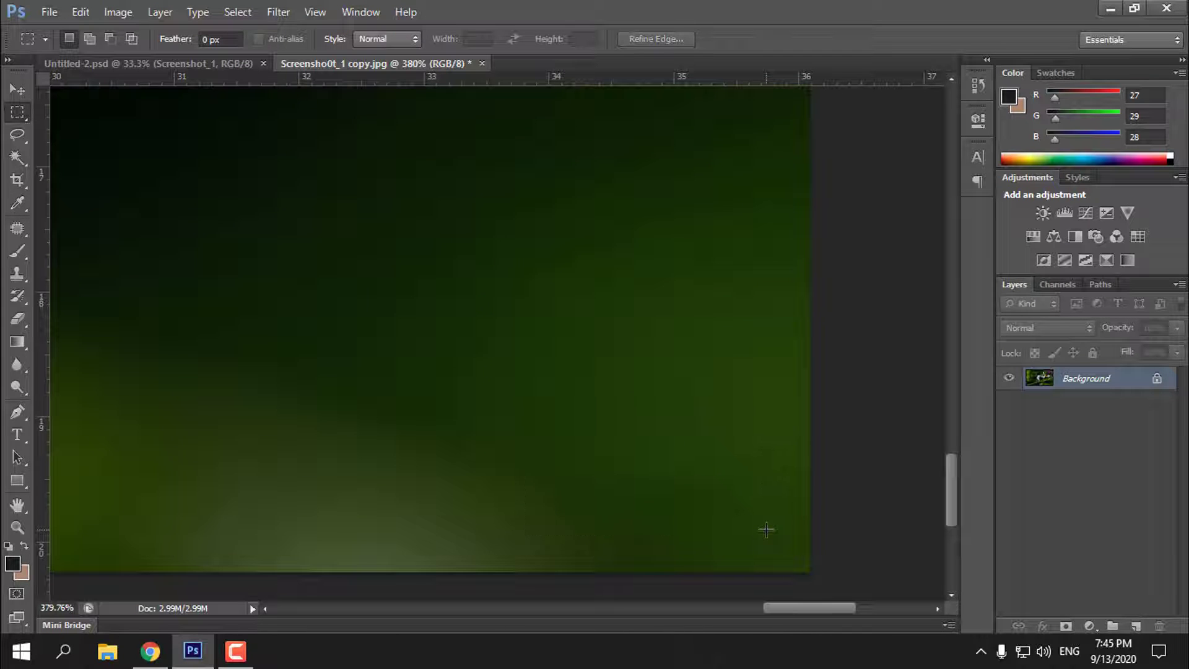
# Apply a Brightness/Contrast adjustment to the photo with Brightness 61 and Contrast -15
pyautogui.press('z')
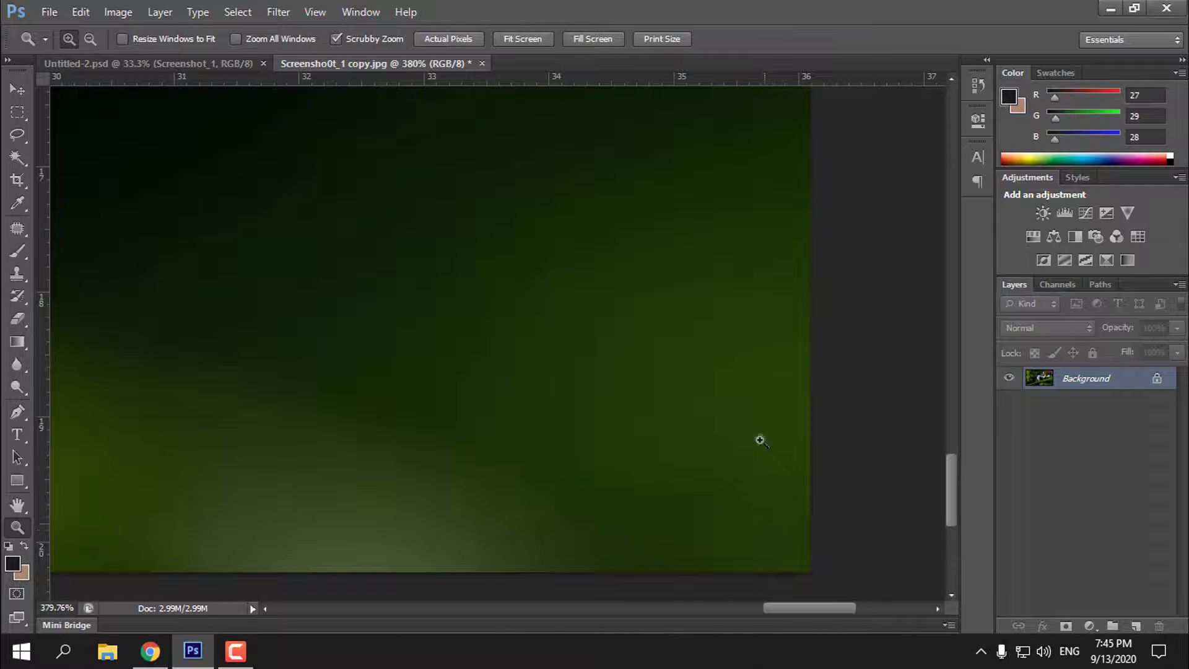
pyautogui.click(513, 44)
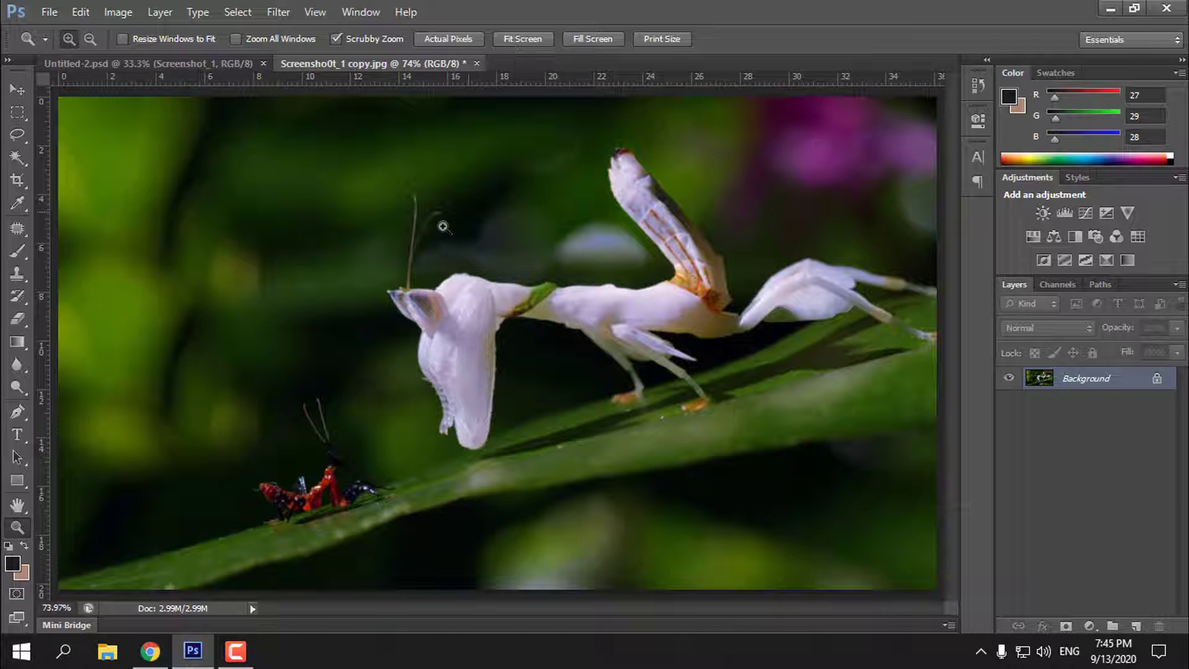
pyautogui.click(119, 12)
pyautogui.moveTo(159, 55)
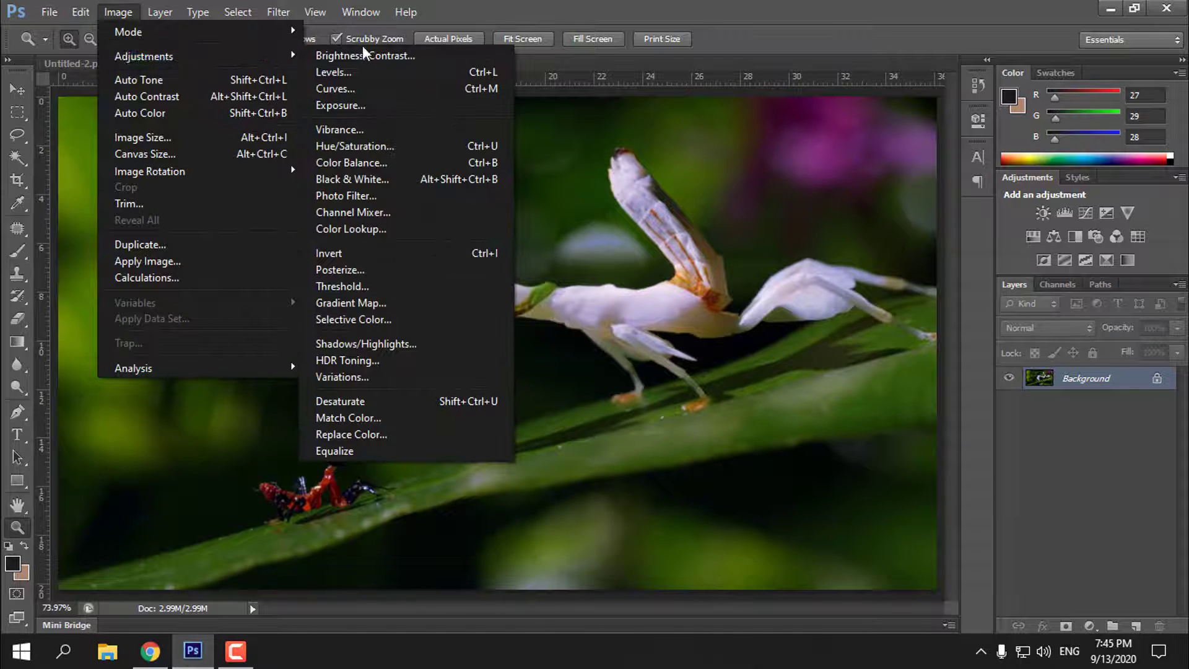
pyautogui.click(430, 55)
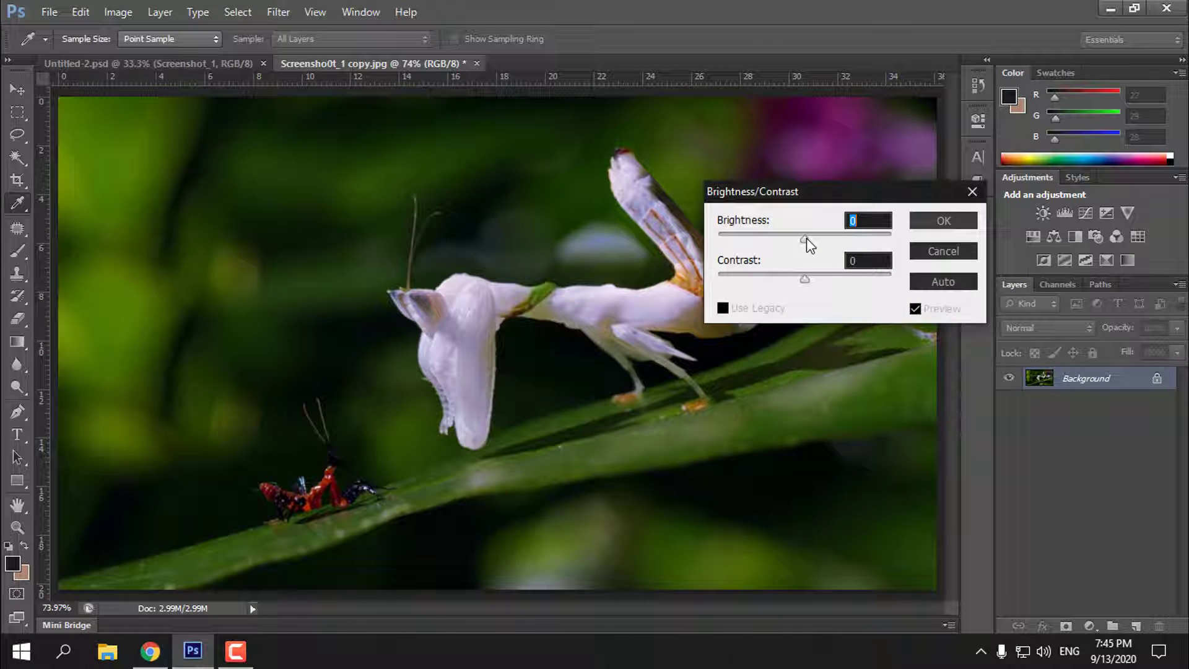
pyautogui.moveTo(804, 239); pyautogui.dragTo(791, 276)
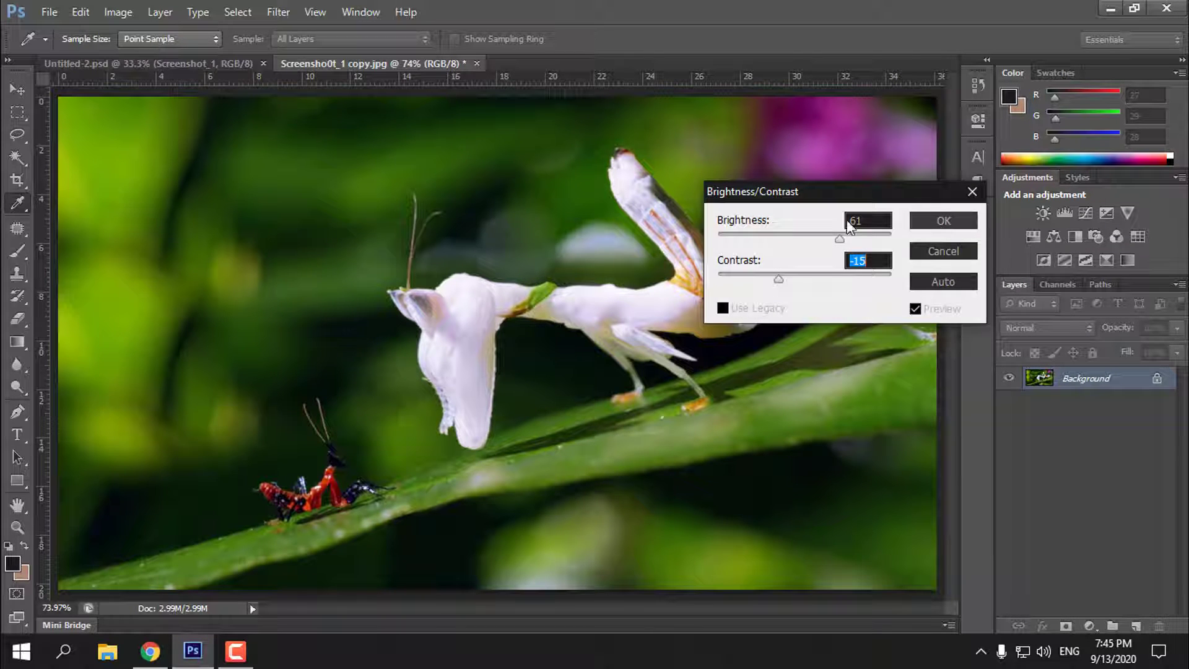
pyautogui.click(941, 222)
pyautogui.press('z')
# Apply an RGB Curves adjustment with the midtones slightly lowered and points at input 191, output 186 and input 227, output 239
pyautogui.click(124, 13)
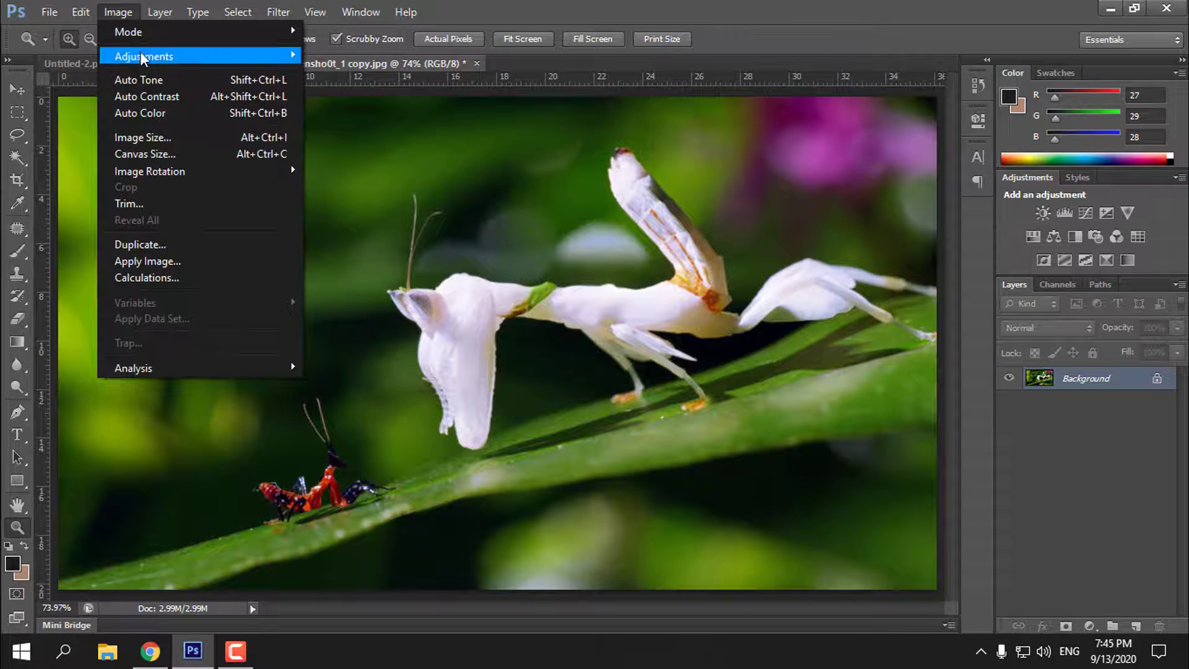
pyautogui.moveTo(142, 60)
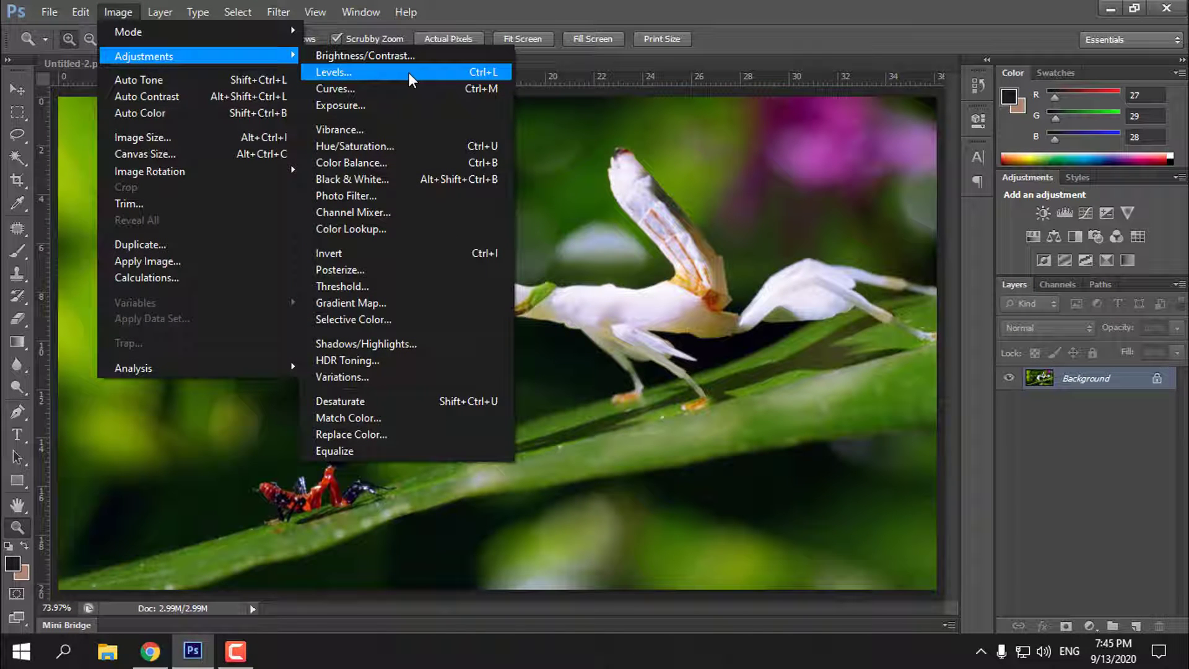
pyautogui.click(380, 88)
pyautogui.moveTo(832, 334)
pyautogui.mouseDown()
pyautogui.moveTo(830, 346)
pyautogui.moveTo(834, 319)
pyautogui.moveTo(842, 332)
pyautogui.mouseUp()
pyautogui.moveTo(908, 258); pyautogui.dragTo(912, 255)
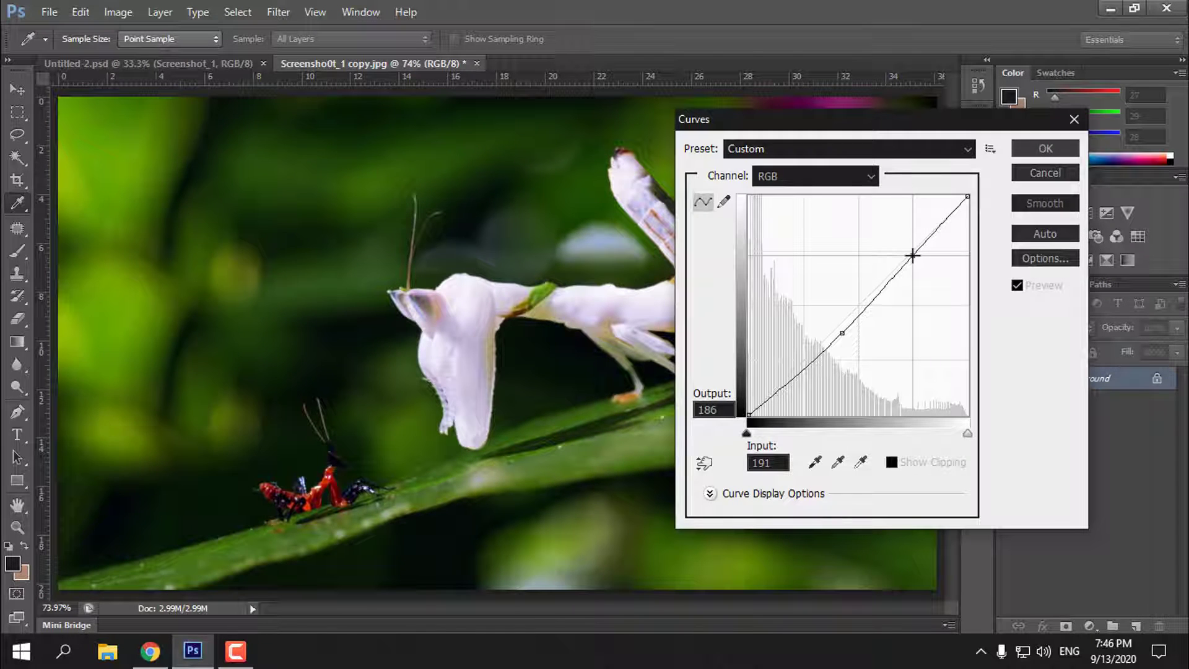
pyautogui.moveTo(948, 217)
pyautogui.mouseDown()
pyautogui.moveTo(940, 198)
pyautogui.moveTo(942, 211)
pyautogui.mouseUp()
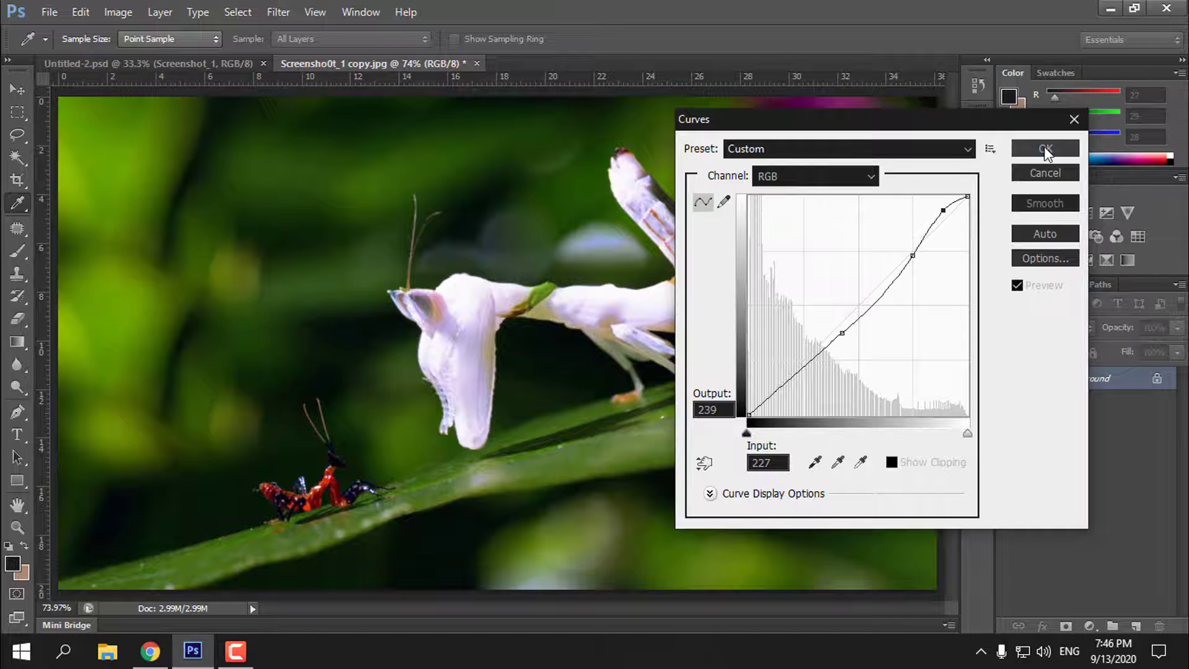
pyautogui.click(1047, 150)
pyautogui.press('z')
# Apply a Vibrance adjustment to the photo with Vibrance set to +100
pyautogui.click(120, 13)
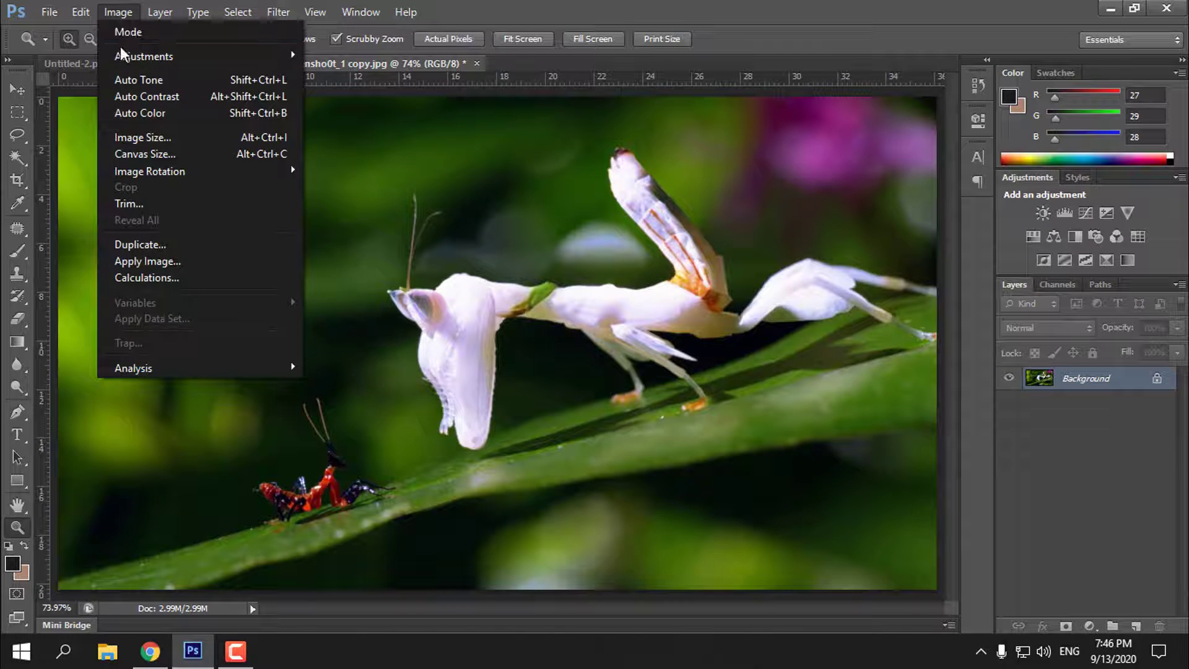
pyautogui.moveTo(140, 59)
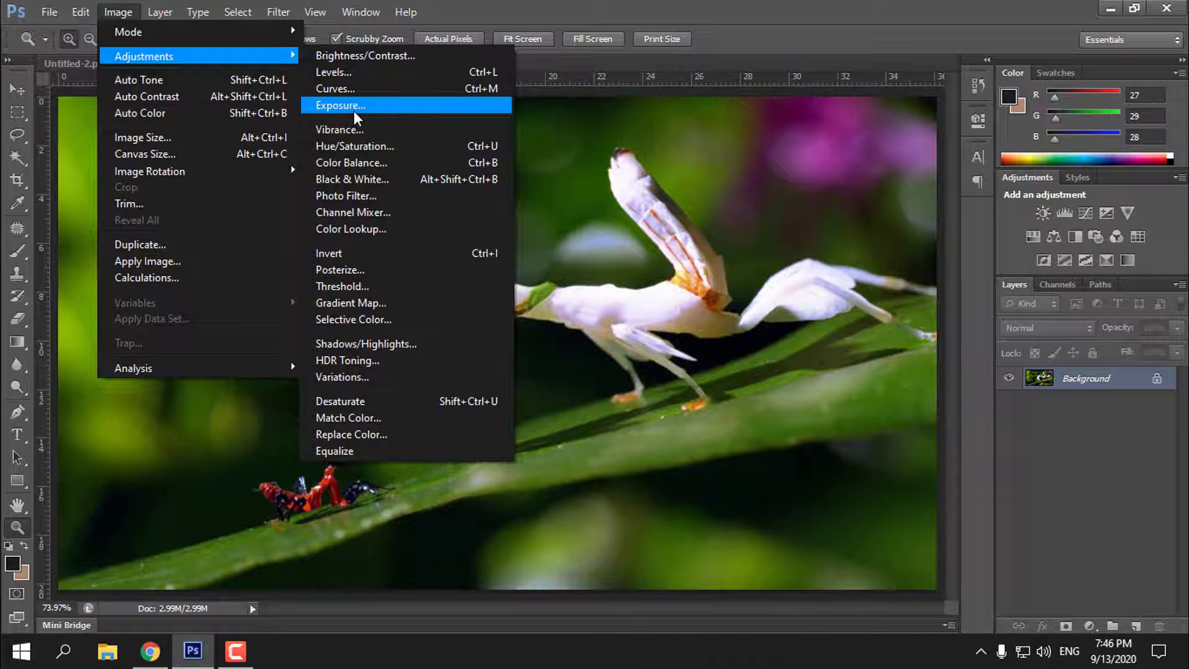
pyautogui.click(447, 130)
pyautogui.moveTo(780, 253); pyautogui.dragTo(879, 265)
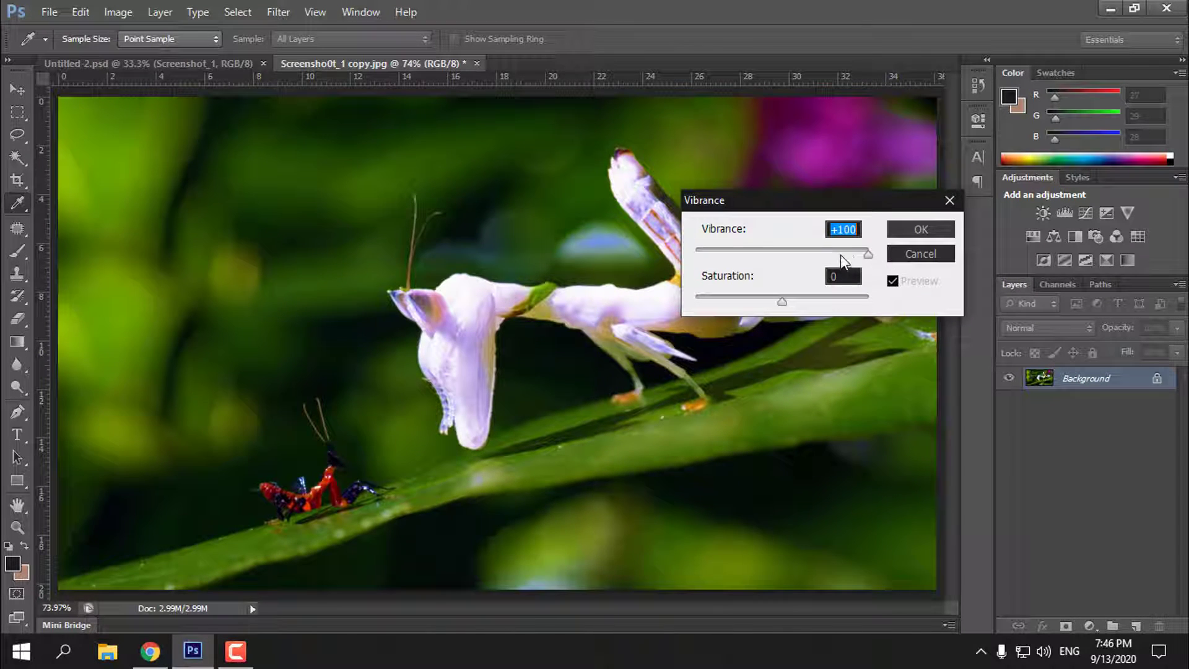
pyautogui.moveTo(783, 302)
pyautogui.mouseDown()
pyautogui.moveTo(809, 303)
pyautogui.moveTo(772, 302)
pyautogui.moveTo(783, 302)
pyautogui.mouseUp()
pyautogui.moveTo(802, 205); pyautogui.dragTo(726, 249)
pyautogui.press('z')
pyautogui.click(844, 274)
# Apply a Hue/Saturation adjustment to the photo with Hue -1 and Saturation +2
pyautogui.click(119, 11)
pyautogui.moveTo(296, 57)
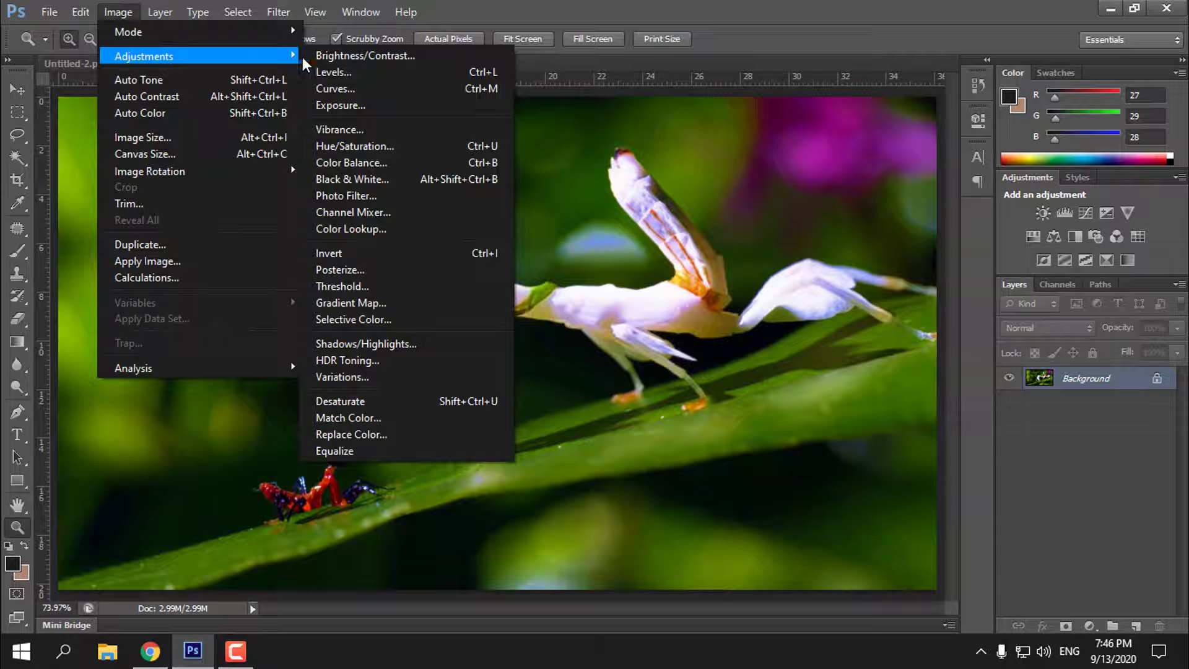
pyautogui.click(399, 148)
pyautogui.moveTo(947, 264); pyautogui.dragTo(948, 306)
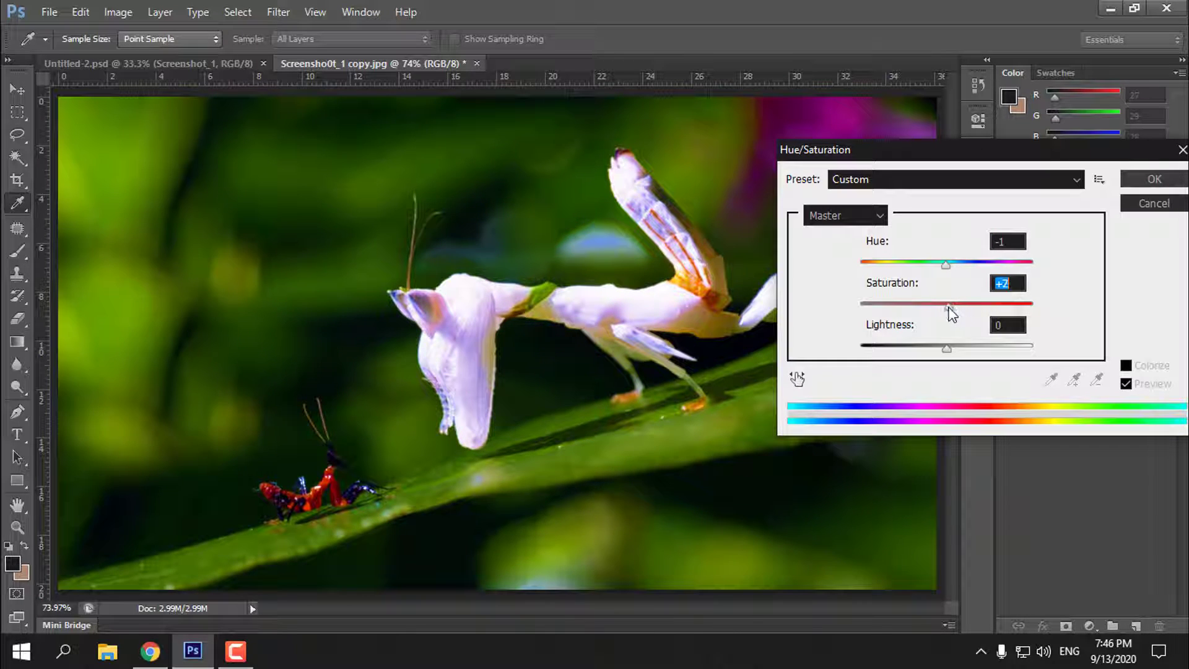
pyautogui.click(1136, 181)
pyautogui.click(1136, 179)
pyautogui.press('z')
# Apply a Shadows/Highlights adjustment to the photo with both the Shadows and Highlights amounts at 0%
pyautogui.click(117, 12)
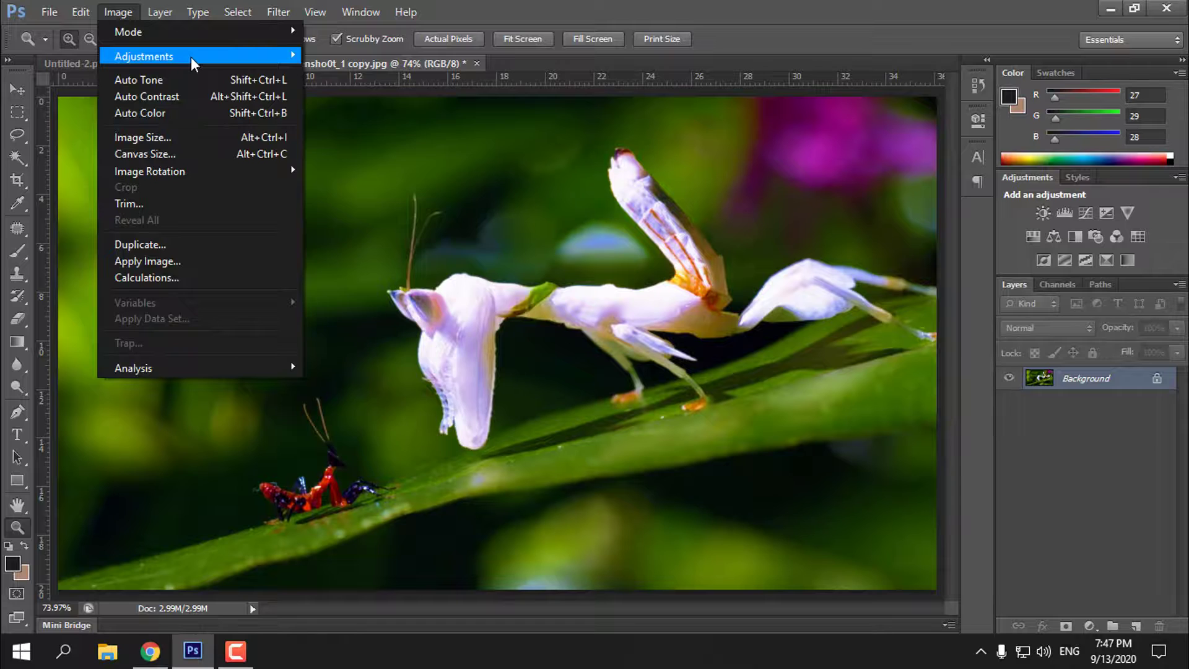
pyautogui.moveTo(195, 56)
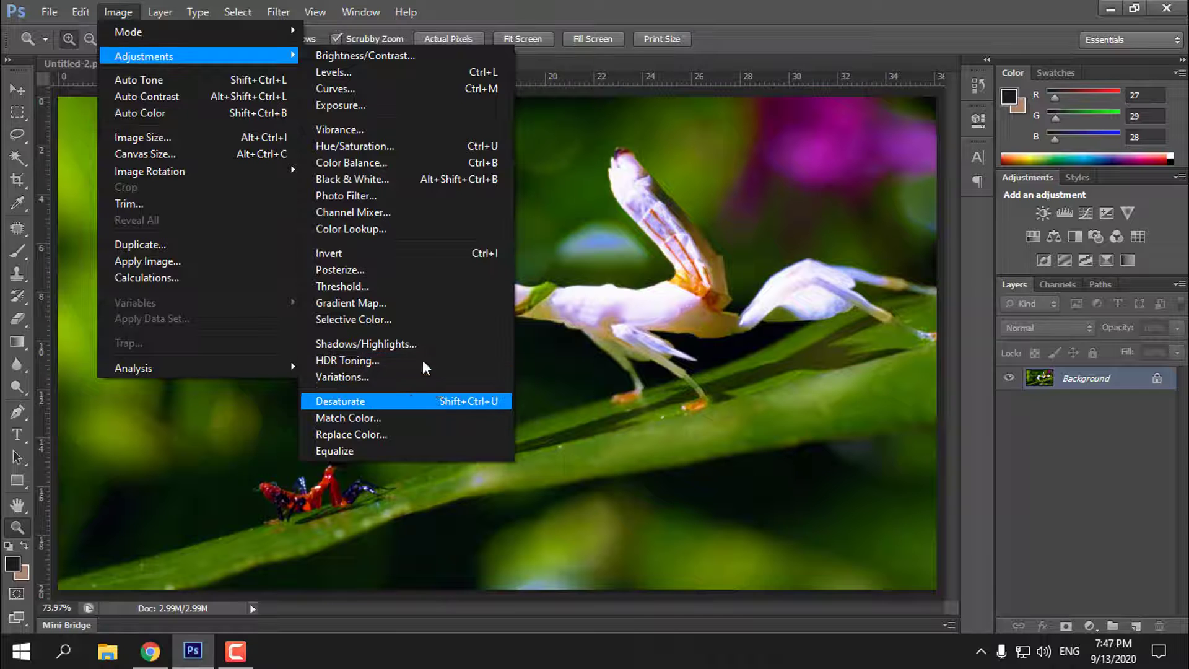
pyautogui.click(372, 344)
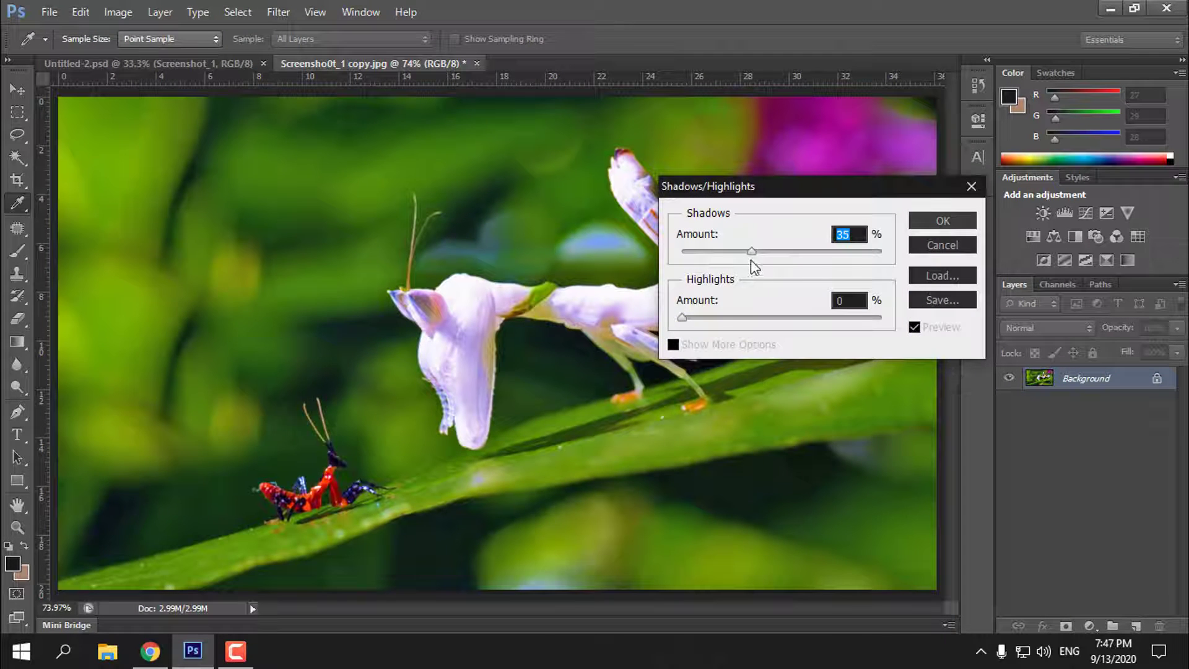
pyautogui.moveTo(751, 252); pyautogui.dragTo(681, 253)
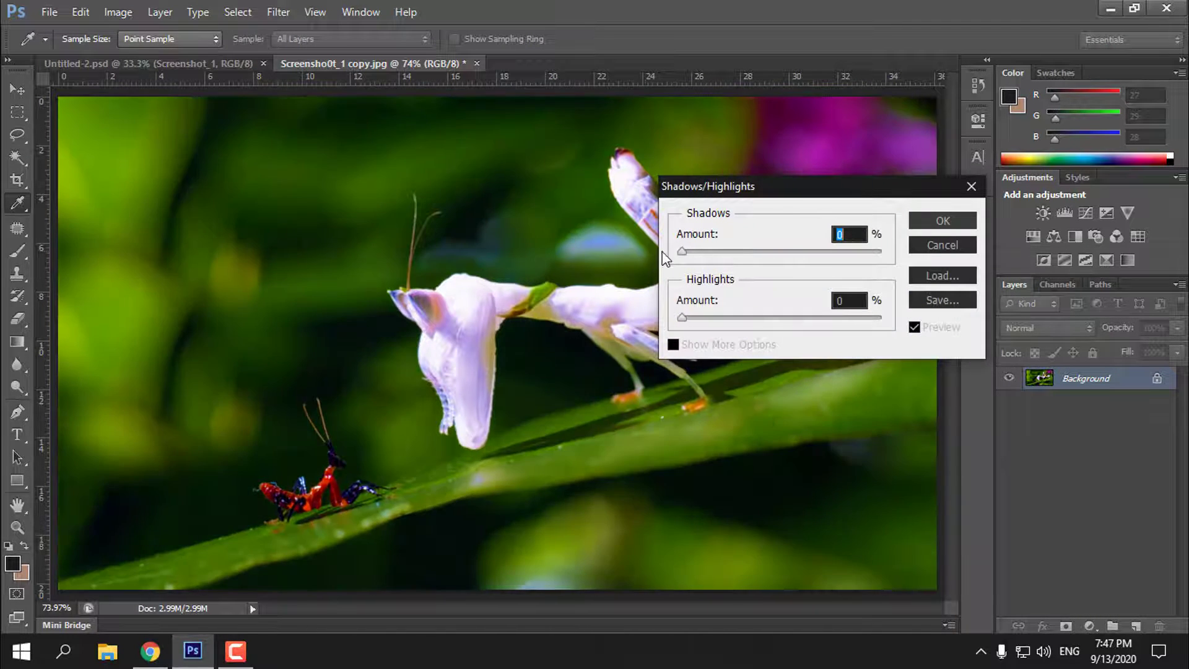
pyautogui.moveTo(682, 318)
pyautogui.mouseDown()
pyautogui.moveTo(852, 324)
pyautogui.moveTo(677, 318)
pyautogui.mouseUp()
pyautogui.moveTo(683, 254)
pyautogui.mouseDown()
pyautogui.moveTo(695, 255)
pyautogui.moveTo(675, 254)
pyautogui.mouseUp()
pyautogui.click(941, 221)
pyautogui.press('z')
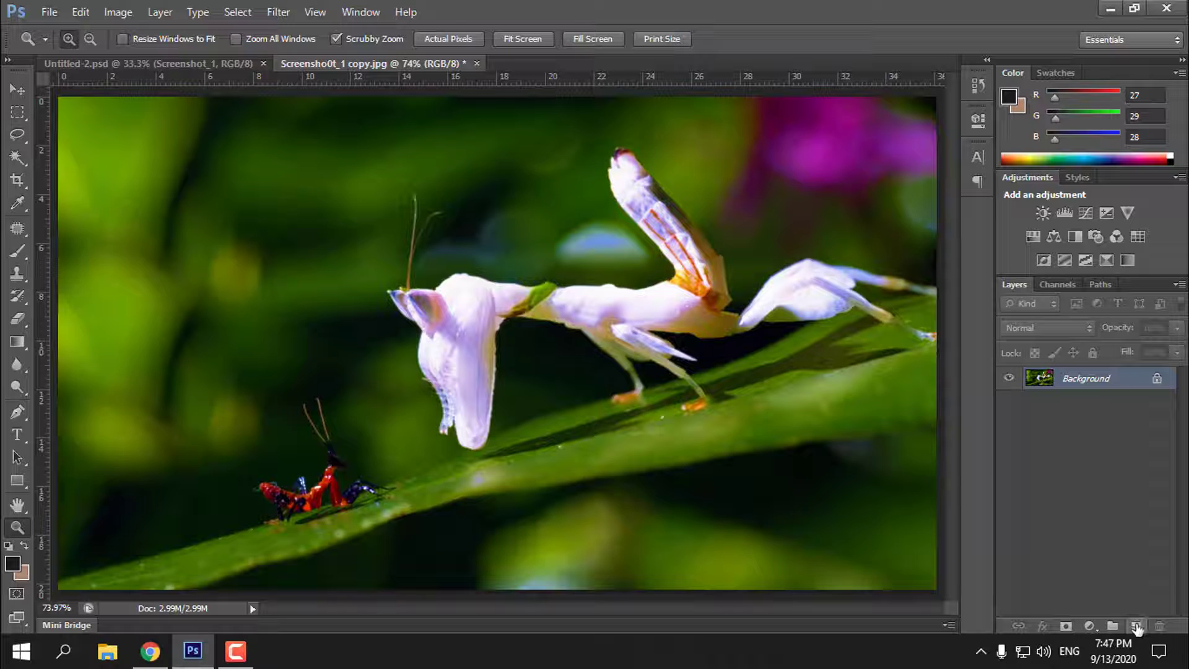
# Add a new layer above the photo and set its blend mode to Overlay
pyautogui.click(1136, 626)
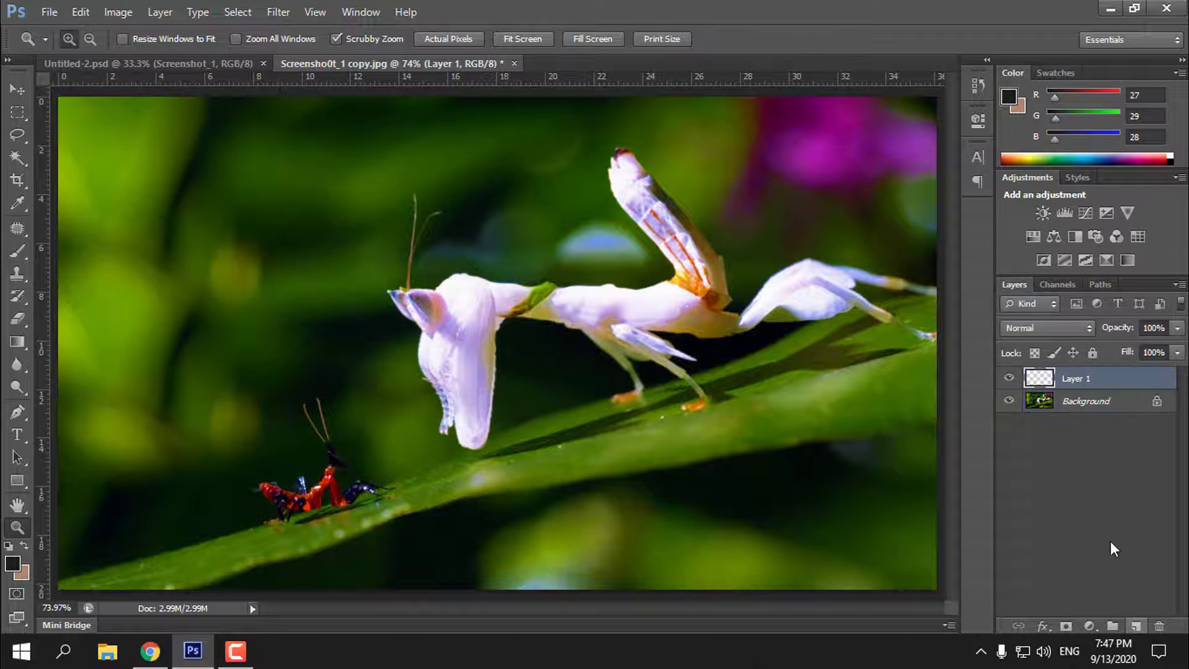
pyautogui.click(1033, 326)
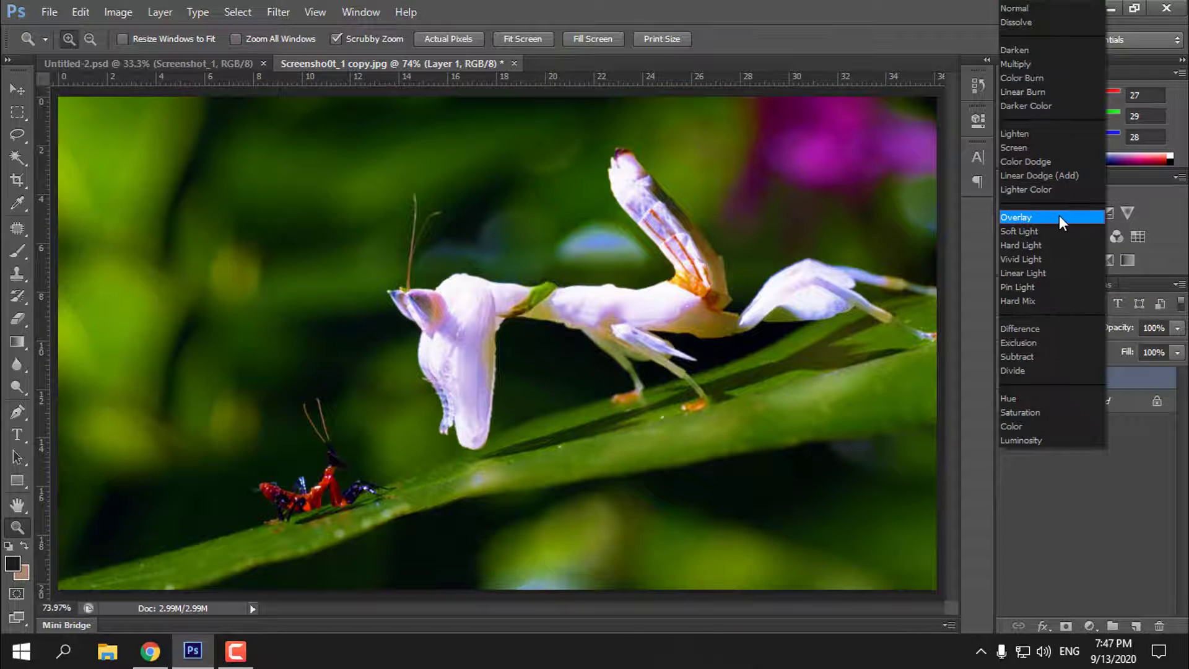
pyautogui.click(1042, 216)
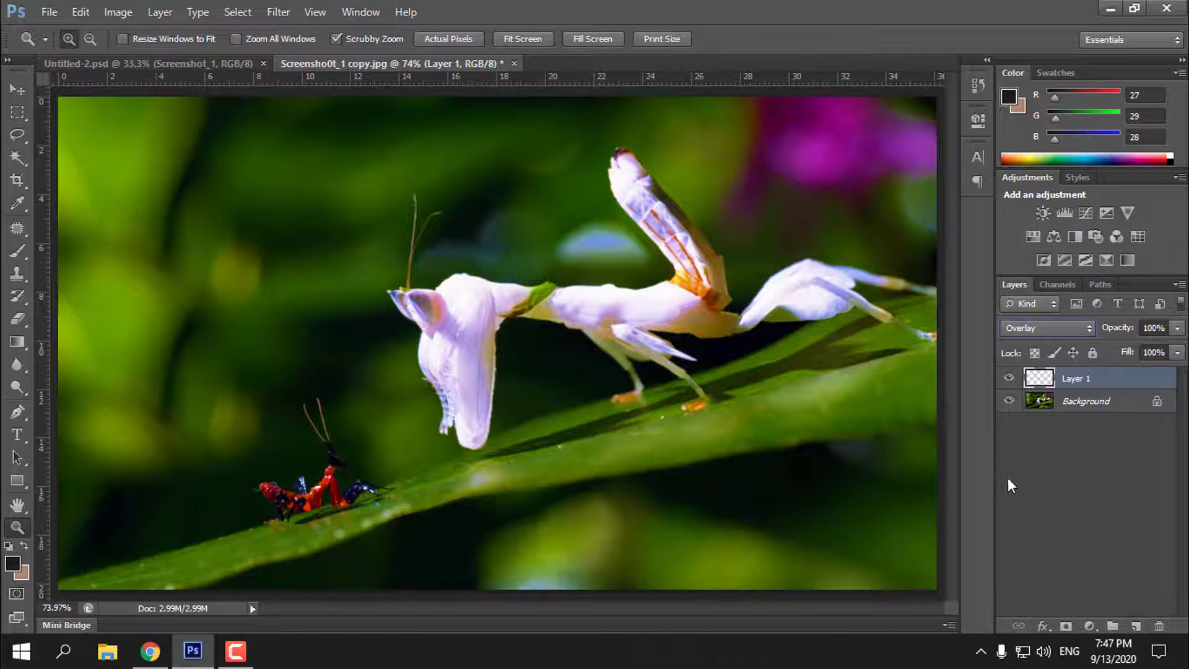
# Sample a purple from the blurred flower in the photo as the foreground colour, 870a81
pyautogui.click(13, 565)
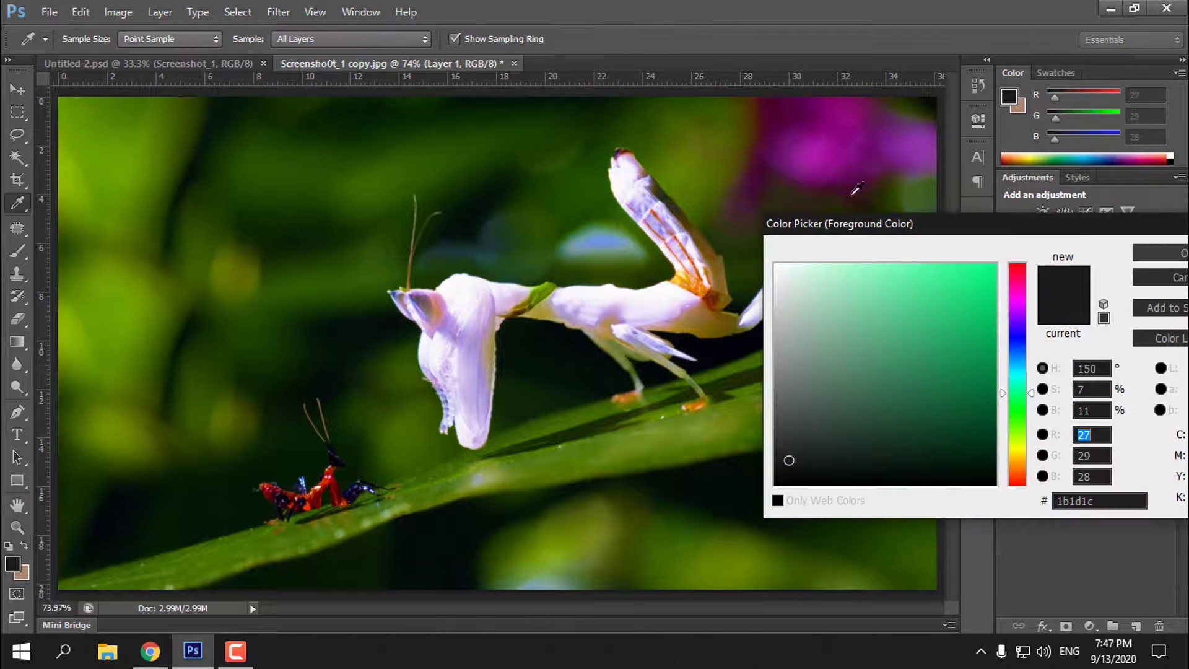
pyautogui.click(867, 156)
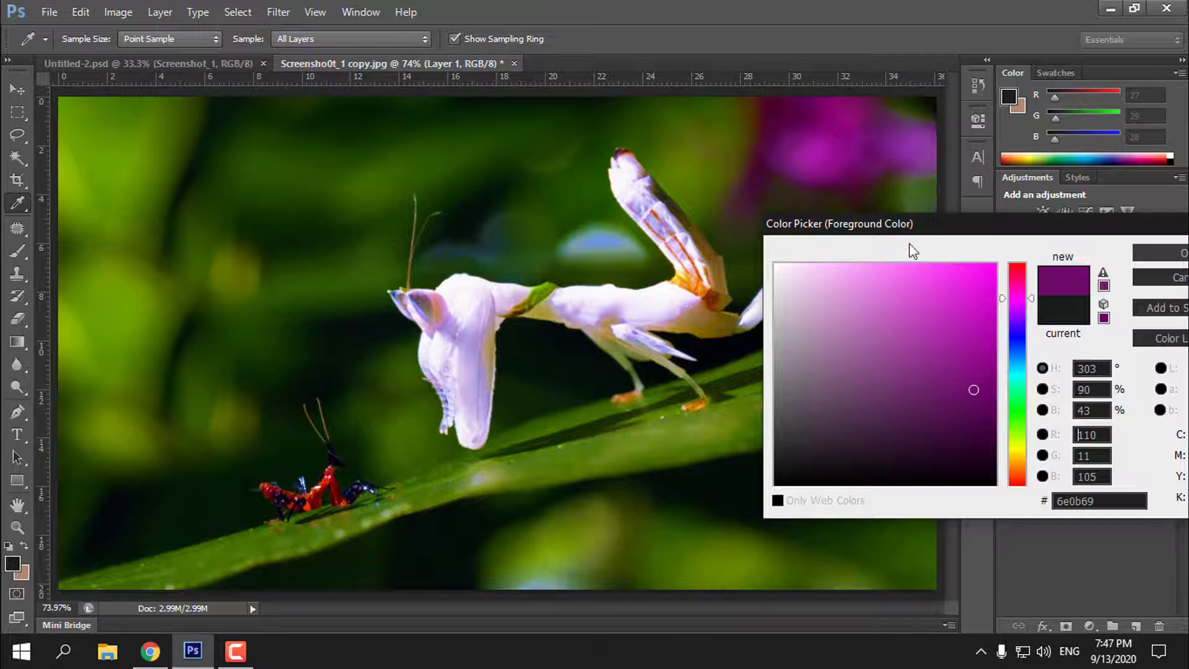
pyautogui.click(872, 141)
pyautogui.click(873, 137)
pyautogui.click(855, 137)
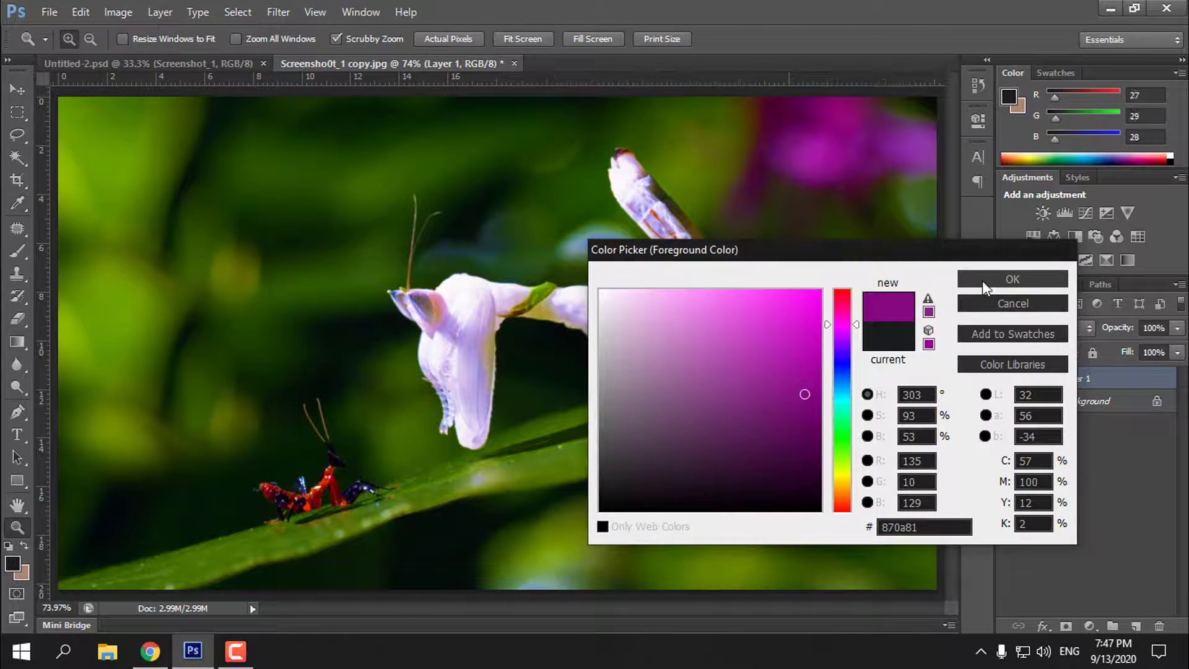
pyautogui.click(982, 283)
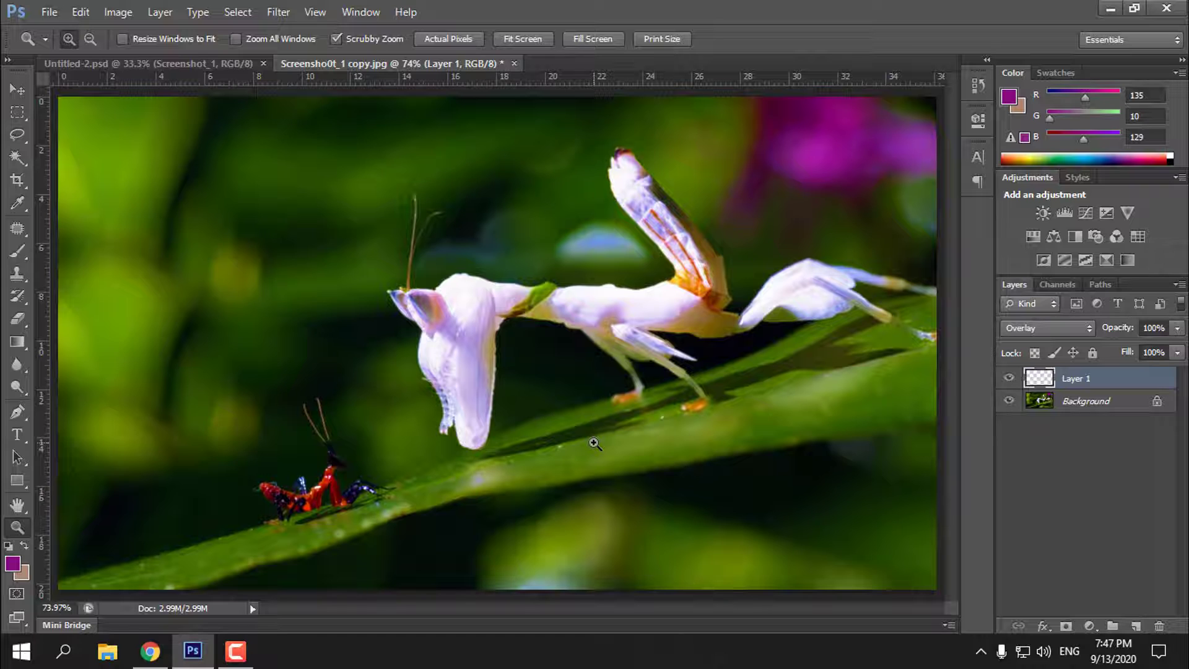
# Set the Brush tool's hardness to 4% and paint the purple over the blurred flower on the Overlay layer
pyautogui.click(18, 251)
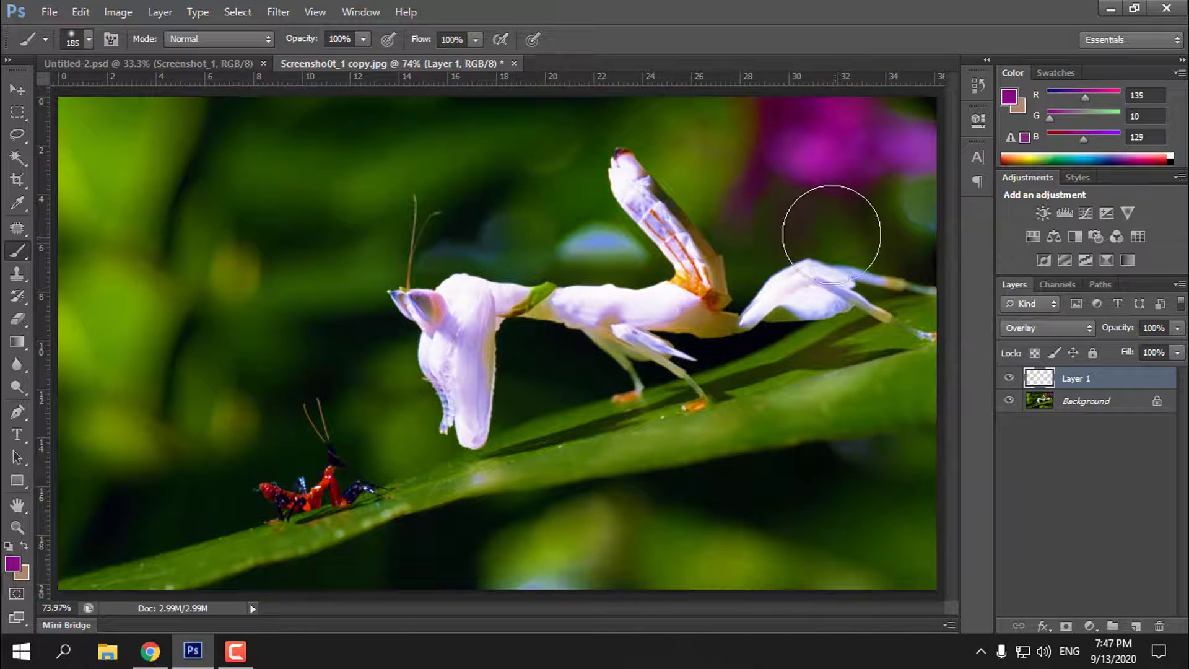
pyautogui.rightClick(750, 181)
pyautogui.moveTo(785, 271); pyautogui.dragTo(776, 268)
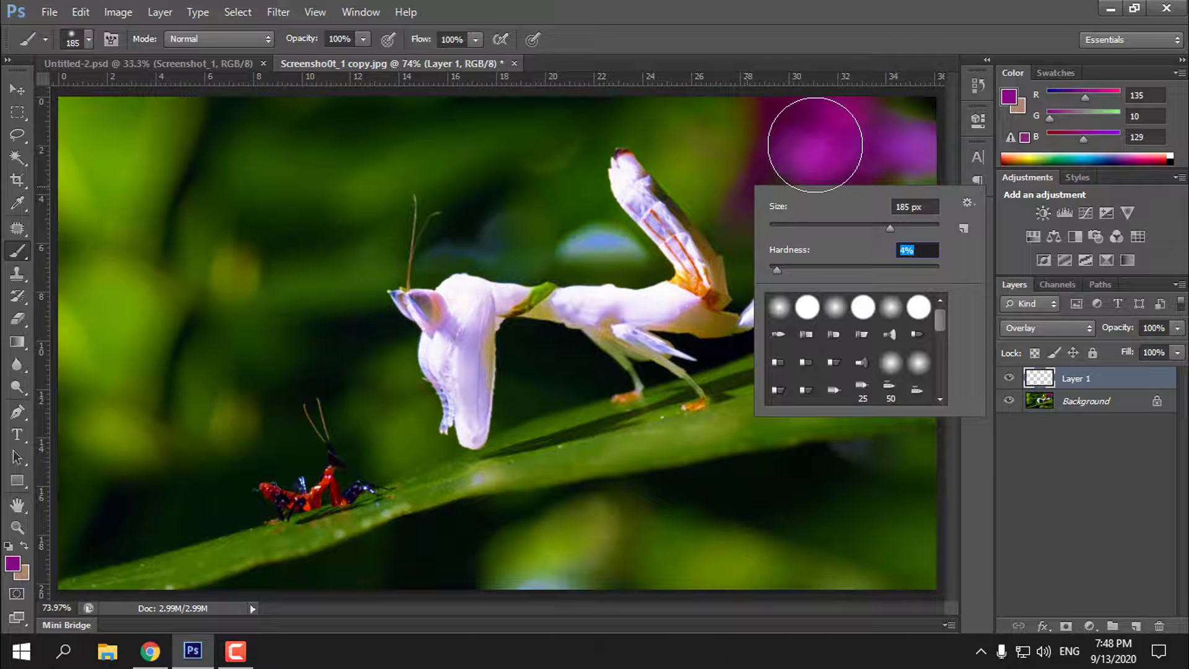
pyautogui.press('Return')
pyautogui.moveTo(783, 180)
pyautogui.mouseDown()
pyautogui.moveTo(848, 182)
pyautogui.moveTo(858, 158)
pyautogui.moveTo(822, 117)
pyautogui.moveTo(898, 144)
pyautogui.mouseUp()
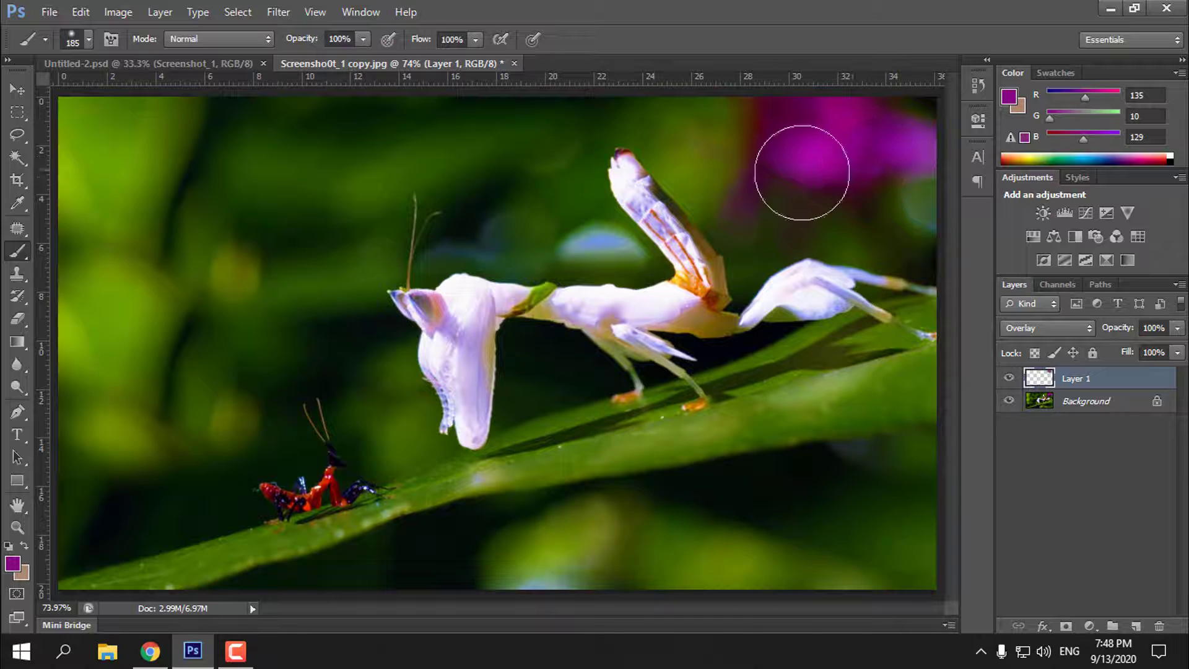
# Brush over the flower with a brighter magenta, c42ebd, and reduce the layer's opacity to 46%
pyautogui.click(12, 563)
pyautogui.moveTo(773, 363); pyautogui.dragTo(768, 341)
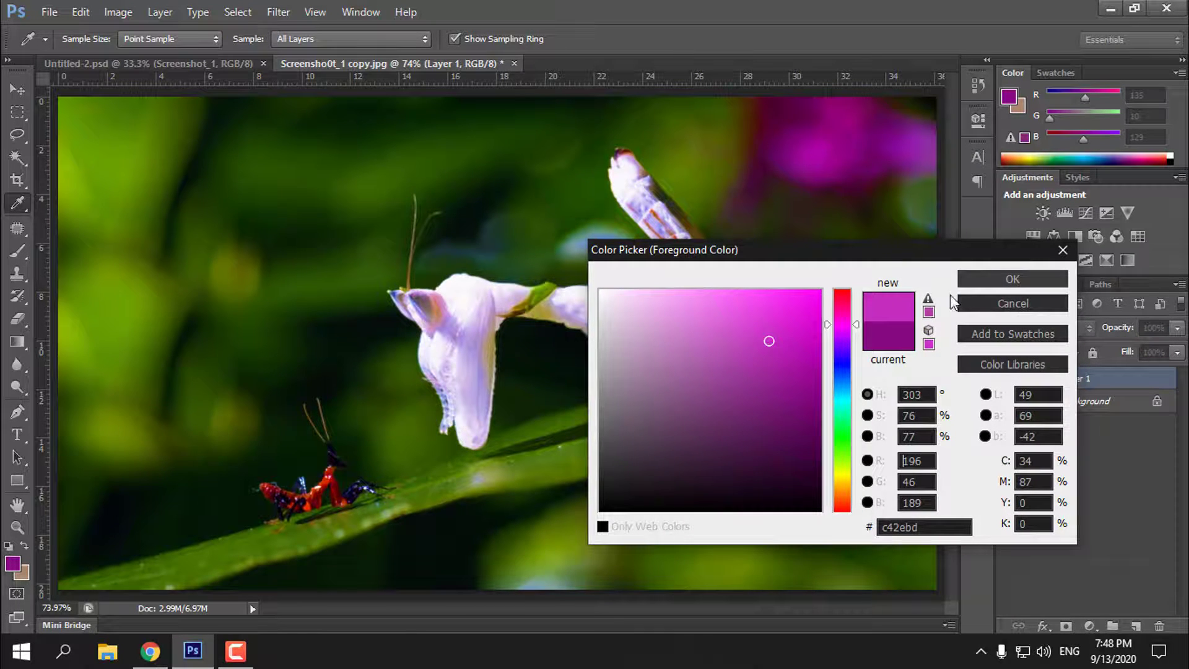
pyautogui.click(985, 280)
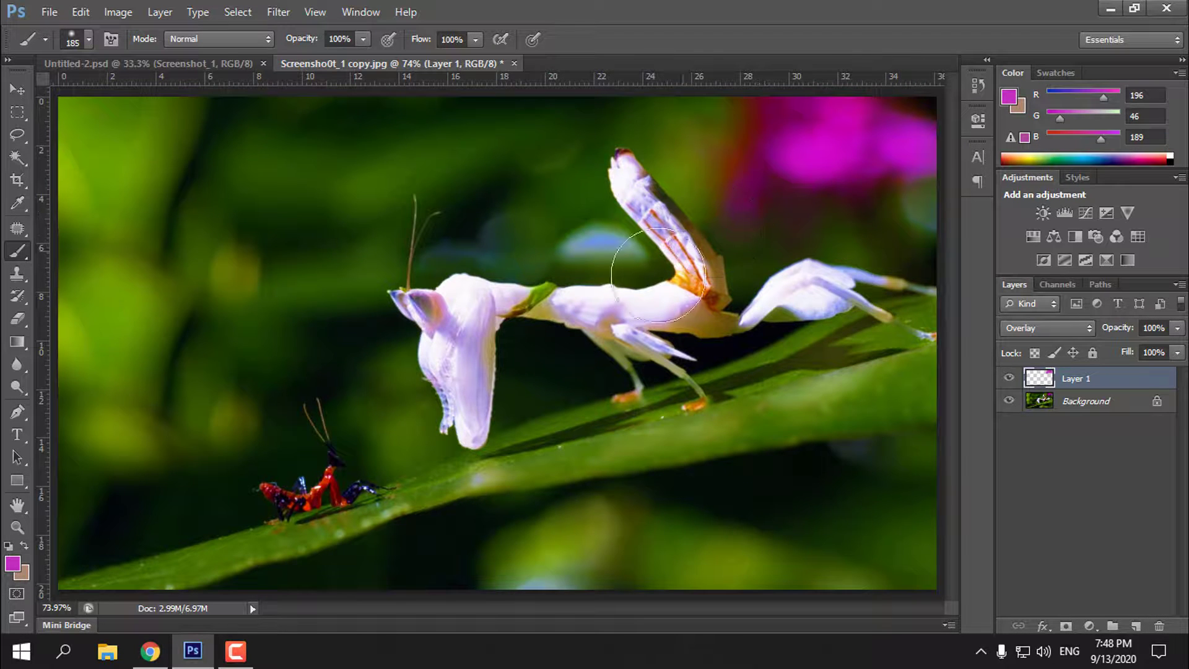
pyautogui.click(1178, 329)
pyautogui.moveTo(1142, 351); pyautogui.dragTo(1134, 352)
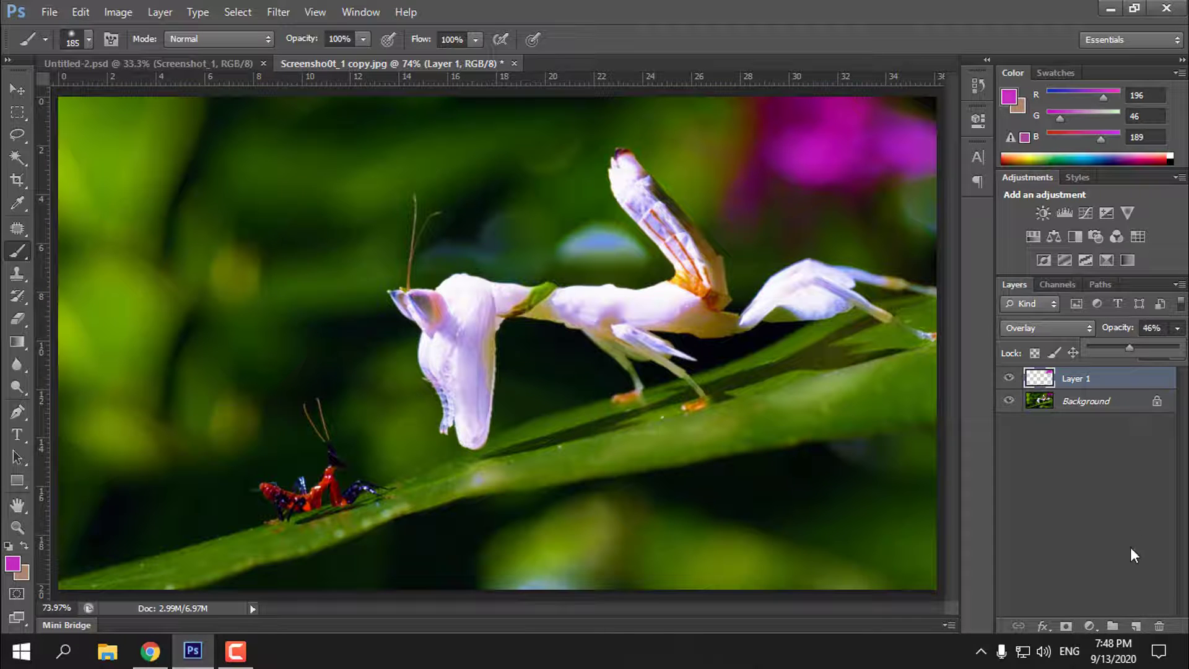
# Add another new layer in Overlay blend mode and set the foreground colour to black
pyautogui.click(1136, 626)
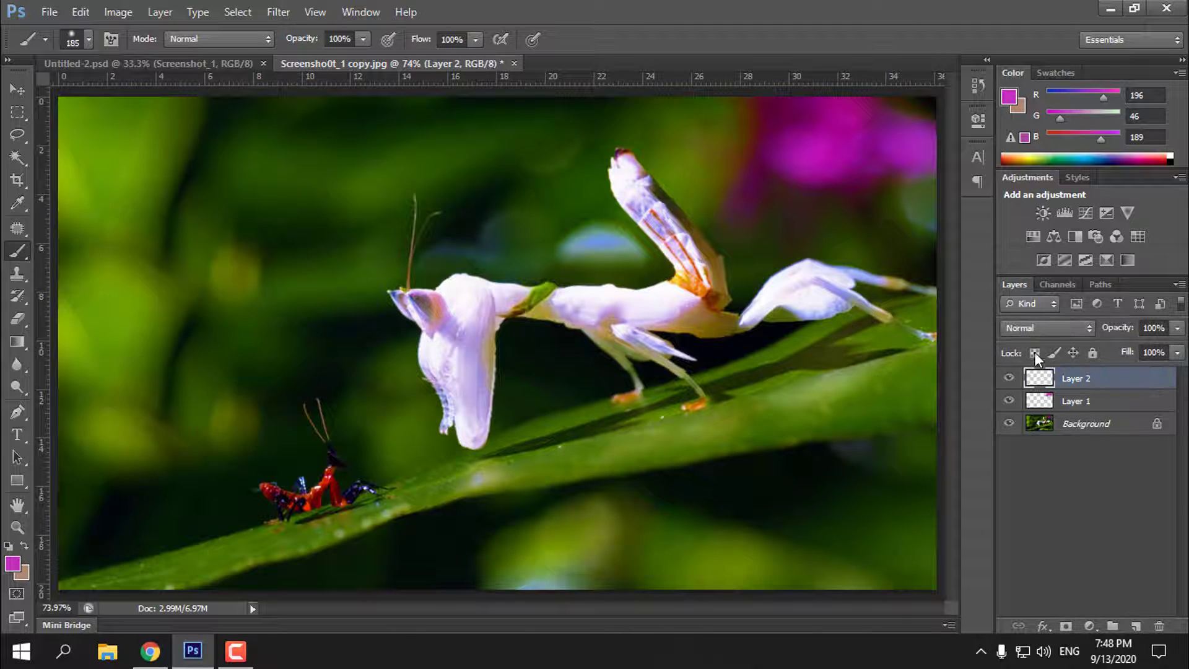
pyautogui.click(1036, 327)
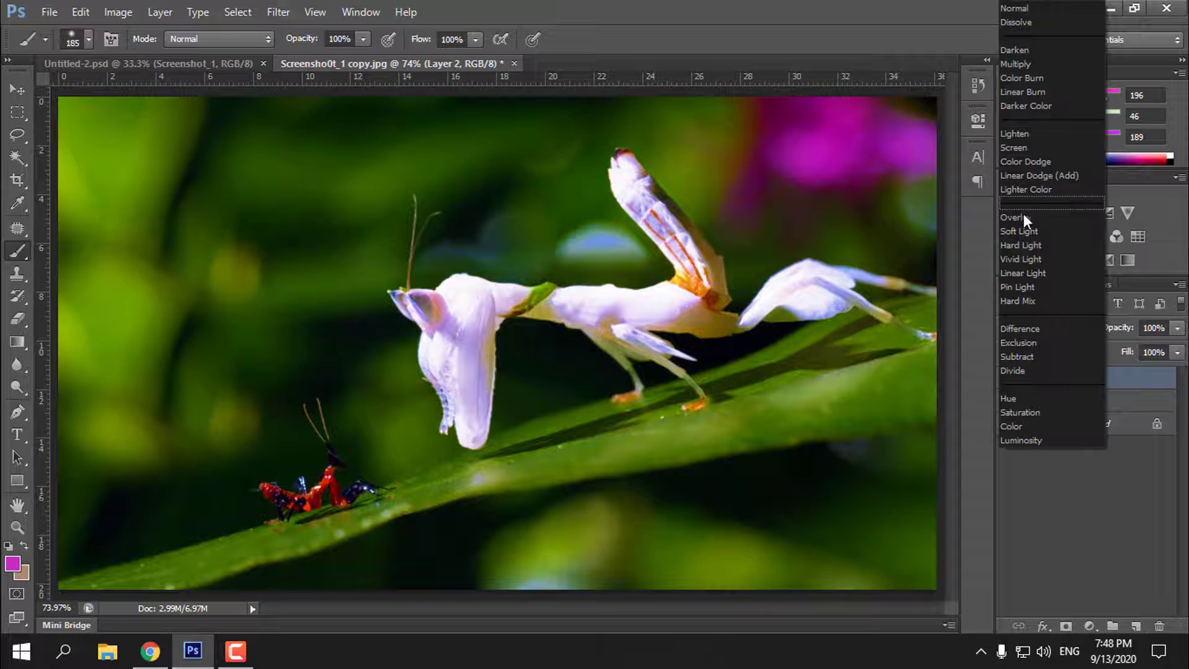
pyautogui.click(1071, 217)
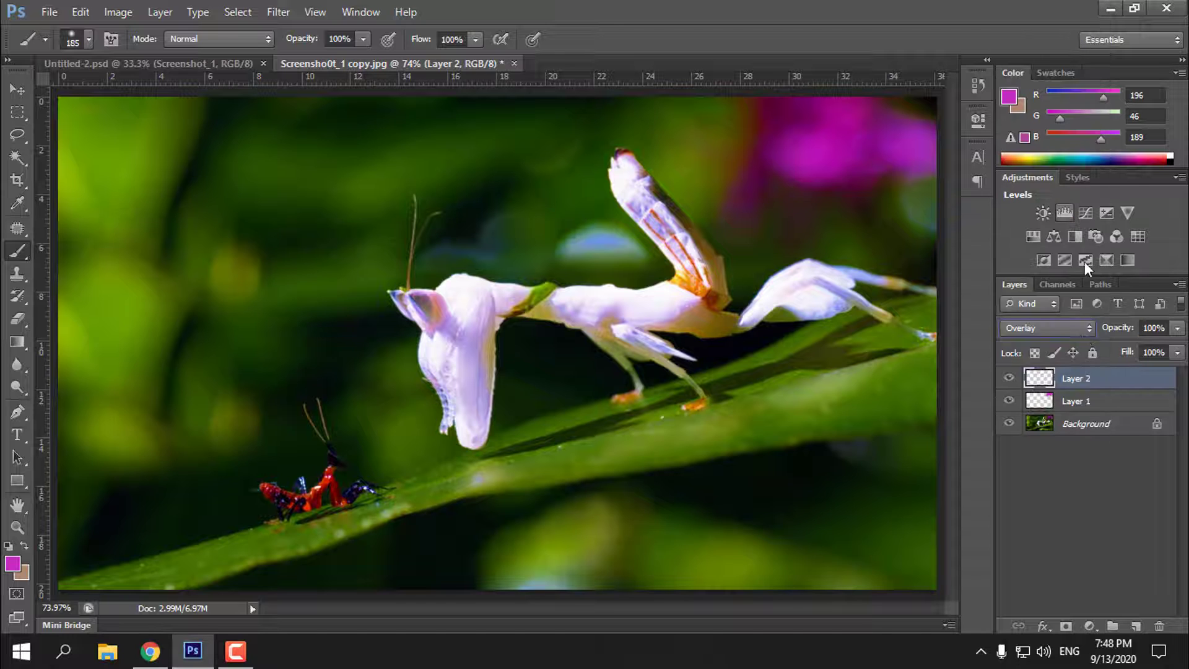
pyautogui.click(12, 564)
pyautogui.click(600, 509)
pyautogui.click(1012, 279)
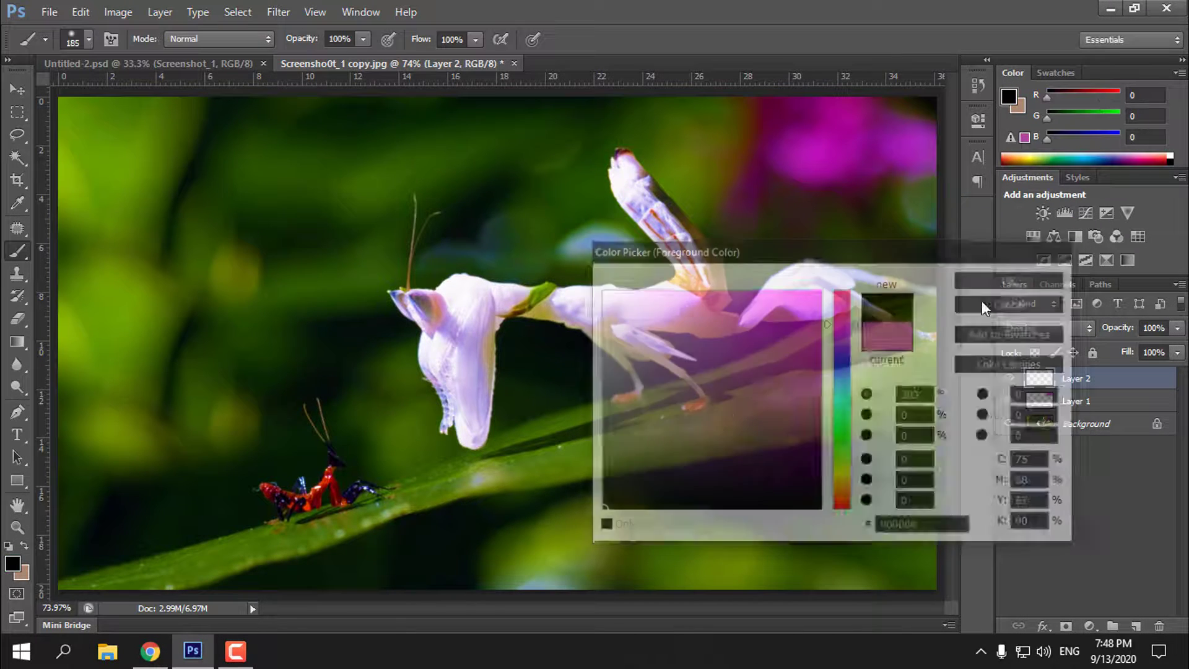
# Brush black over the dark background areas around the mantis and the leaf, and reduce the layer's opacity to 67%
pyautogui.moveTo(425, 549)
pyautogui.mouseDown()
pyautogui.moveTo(456, 533)
pyautogui.moveTo(413, 584)
pyautogui.mouseUp()
pyautogui.moveTo(751, 494)
pyautogui.mouseDown()
pyautogui.moveTo(714, 503)
pyautogui.moveTo(797, 493)
pyautogui.moveTo(762, 504)
pyautogui.mouseUp()
pyautogui.moveTo(539, 379); pyautogui.dragTo(685, 399)
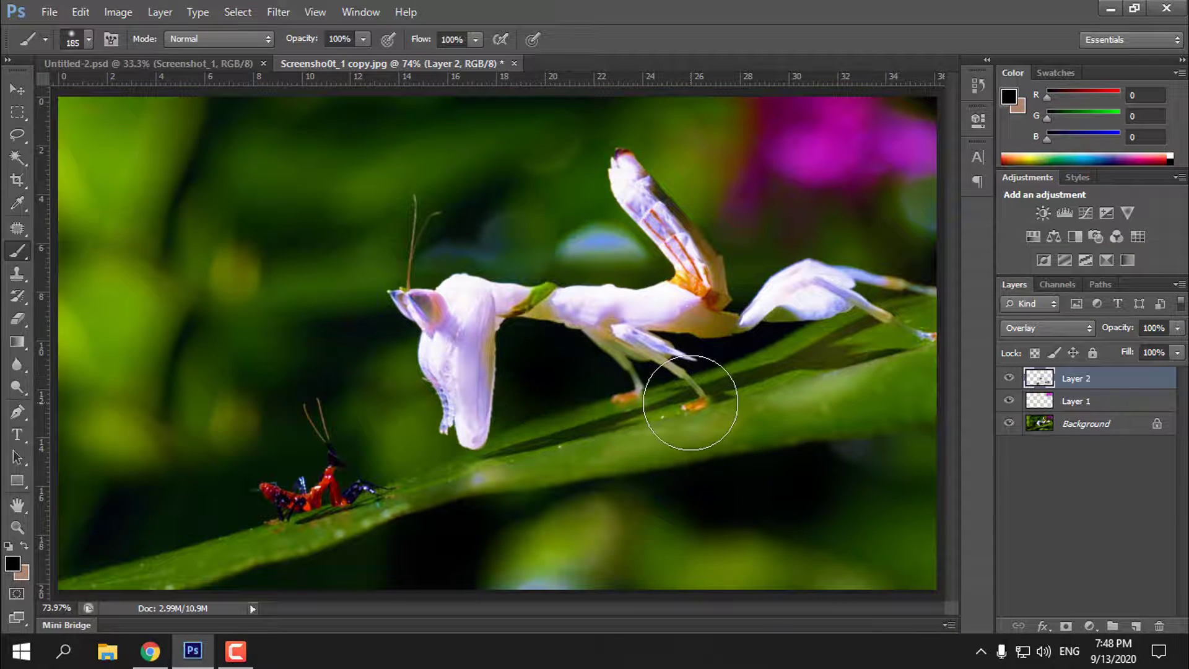
pyautogui.moveTo(334, 343); pyautogui.dragTo(348, 348)
pyautogui.moveTo(178, 500); pyautogui.dragTo(103, 545)
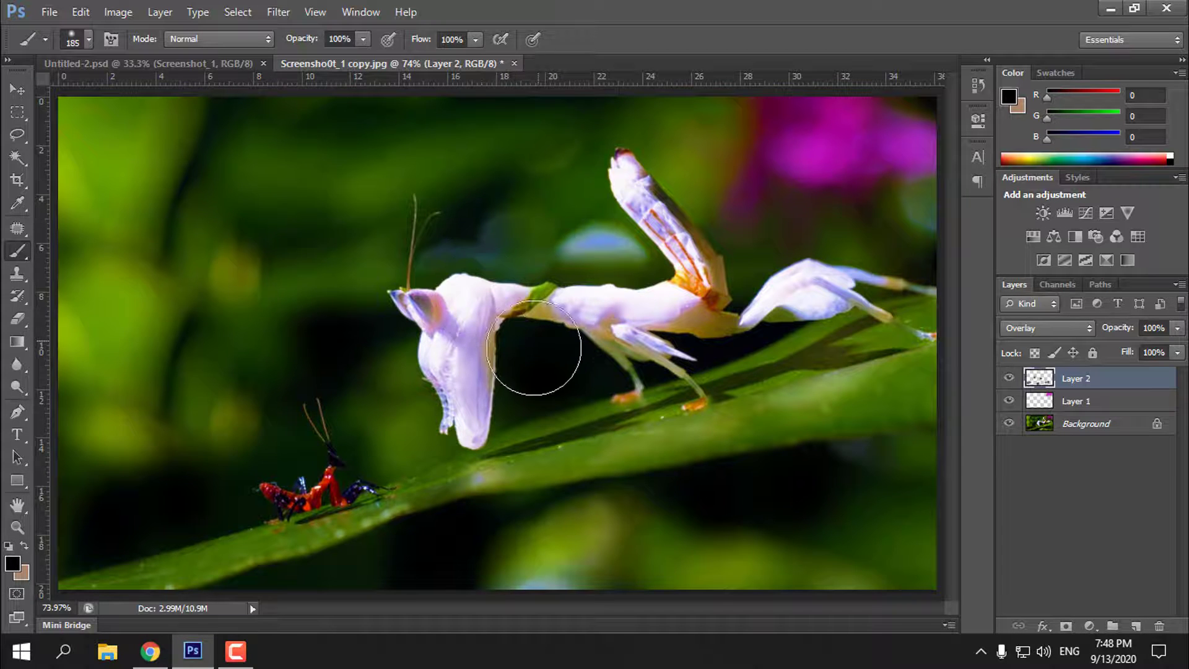
pyautogui.moveTo(464, 186); pyautogui.dragTo(472, 205)
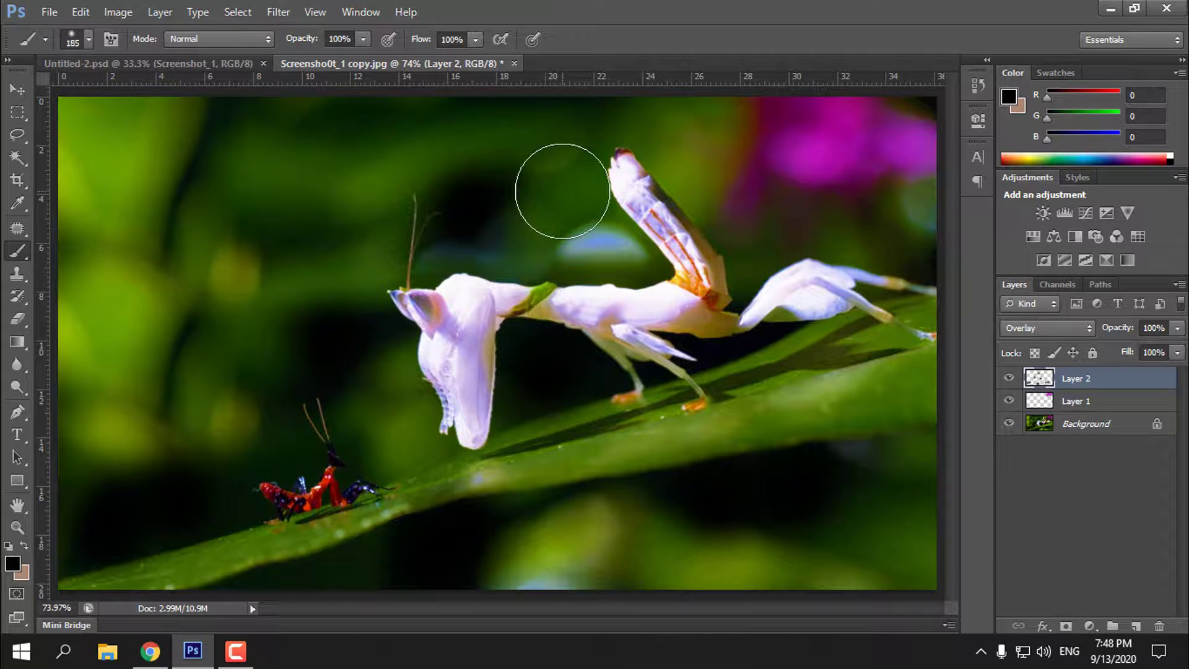
pyautogui.click(220, 135)
pyautogui.moveTo(340, 118); pyautogui.dragTo(390, 152)
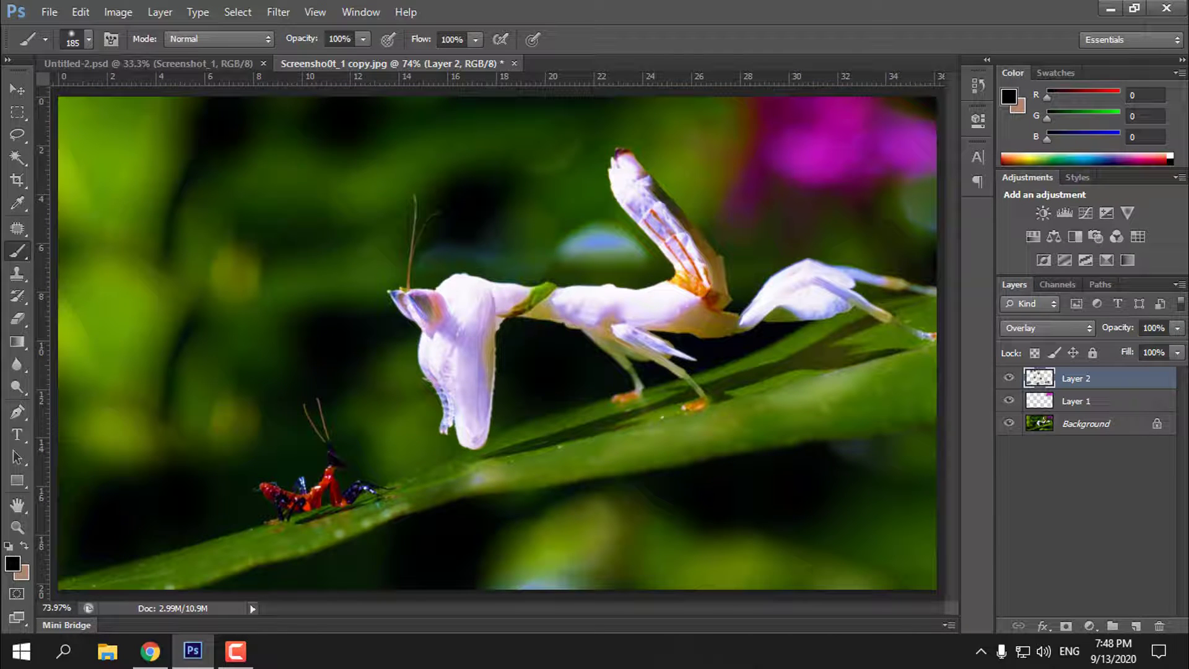
pyautogui.click(1179, 330)
pyautogui.moveTo(1158, 347); pyautogui.dragTo(1148, 348)
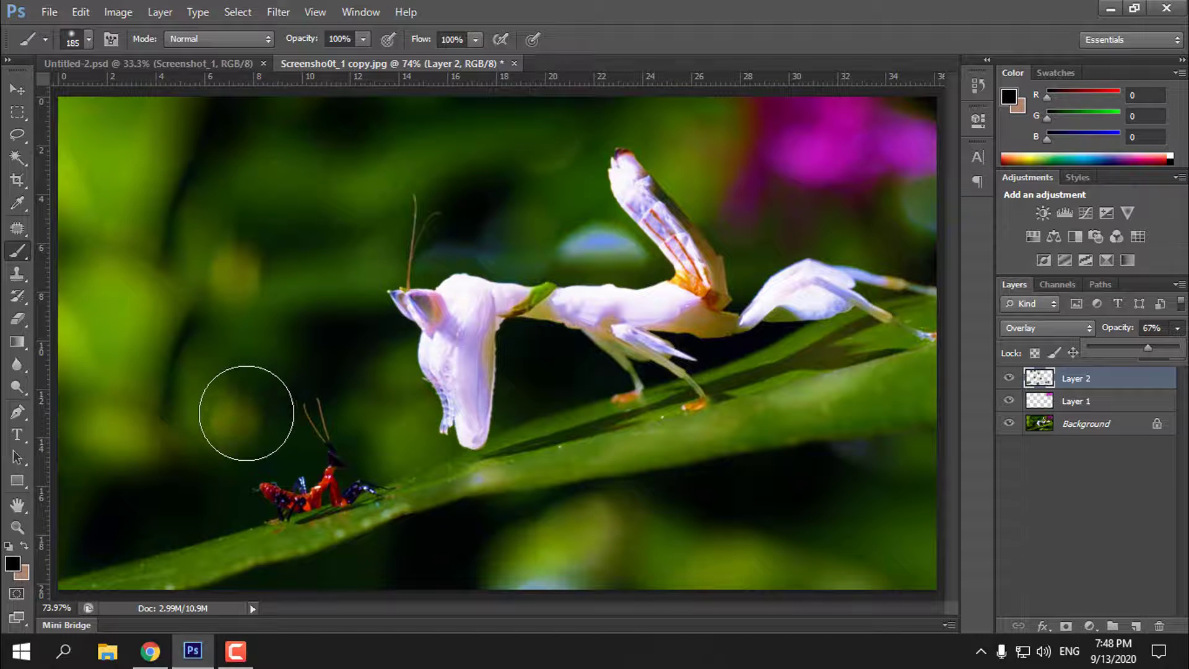
# Add a third new layer in Overlay blend mode for retouching the small red insect
pyautogui.click(16, 527)
pyautogui.moveTo(278, 517); pyautogui.dragTo(366, 515)
pyautogui.moveTo(454, 391)
pyautogui.mouseDown()
pyautogui.moveTo(438, 393)
pyautogui.moveTo(458, 397)
pyautogui.mouseUp()
pyautogui.click(1136, 626)
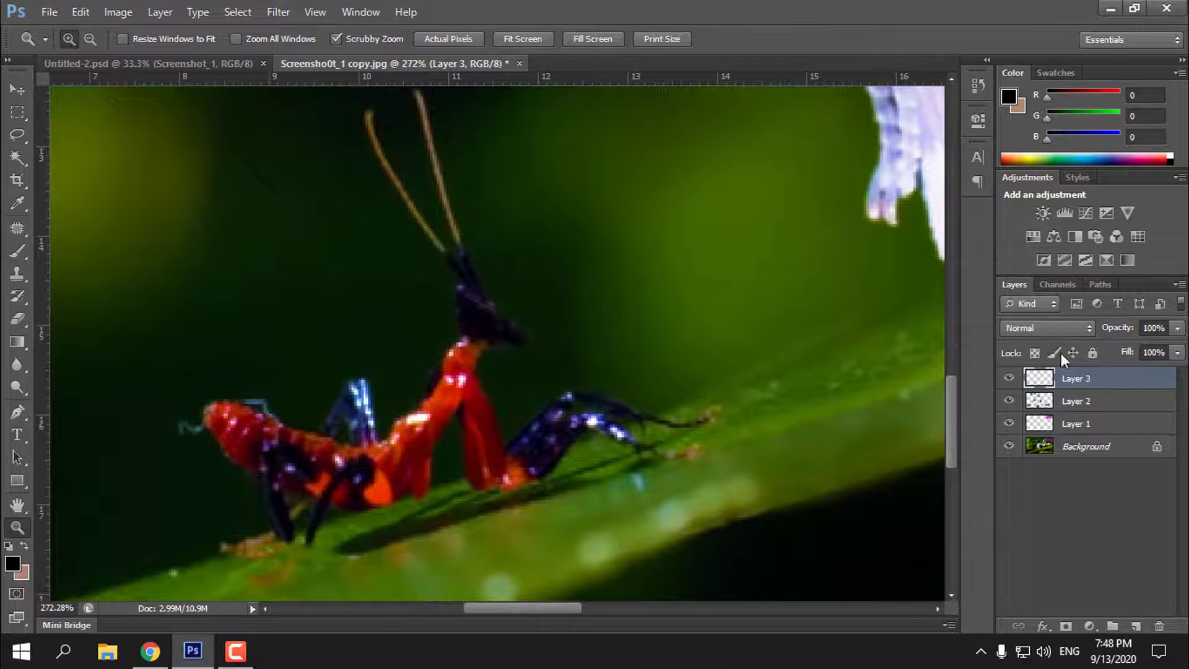
pyautogui.click(1048, 324)
pyautogui.click(1000, 222)
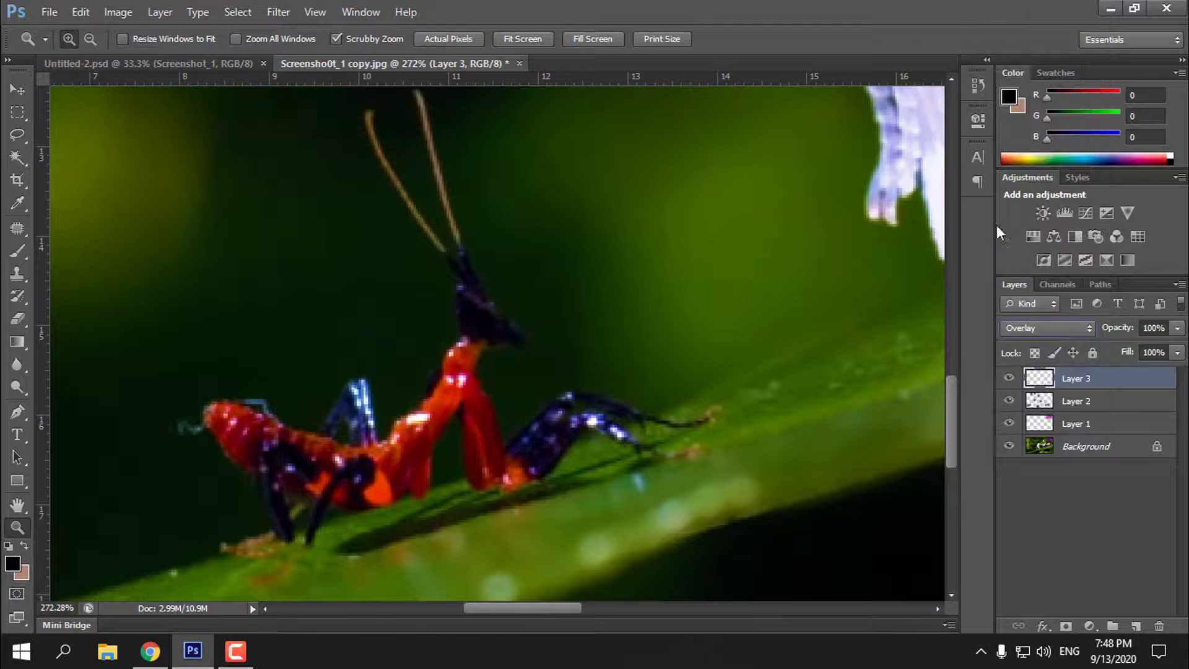
# Sample the red of the small insect's body as the foreground colour, b31500
pyautogui.click(12, 562)
pyautogui.click(462, 409)
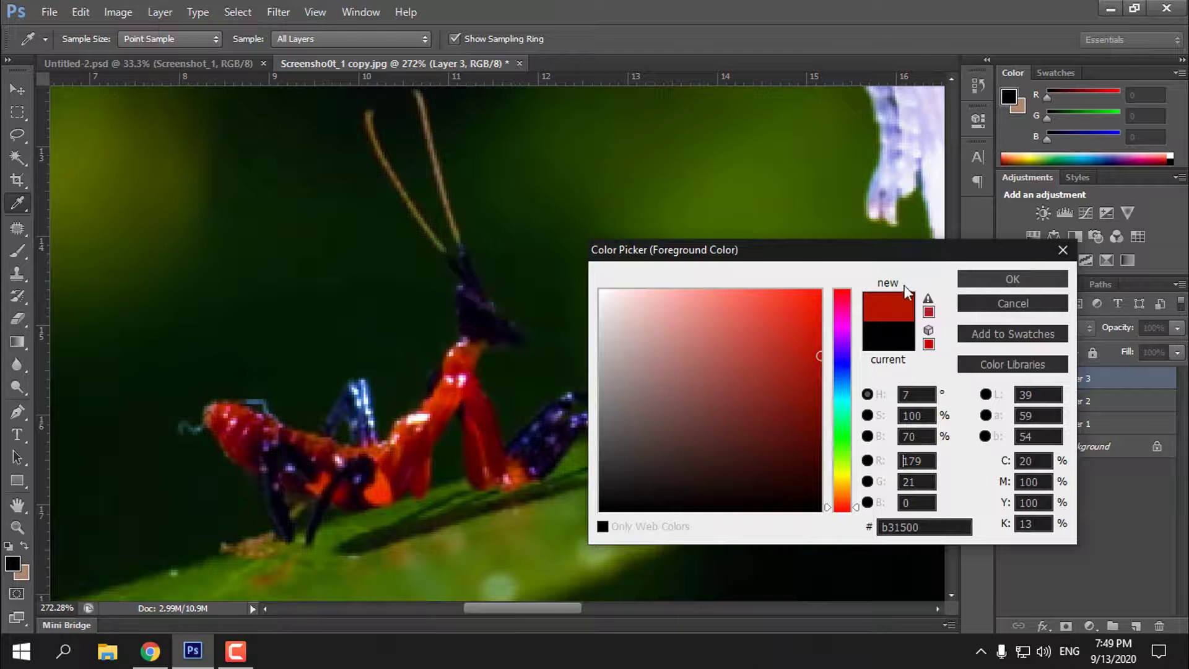
pyautogui.click(1012, 279)
pyautogui.press('z')
pyautogui.rightClick(423, 371)
pyautogui.press('Escape')
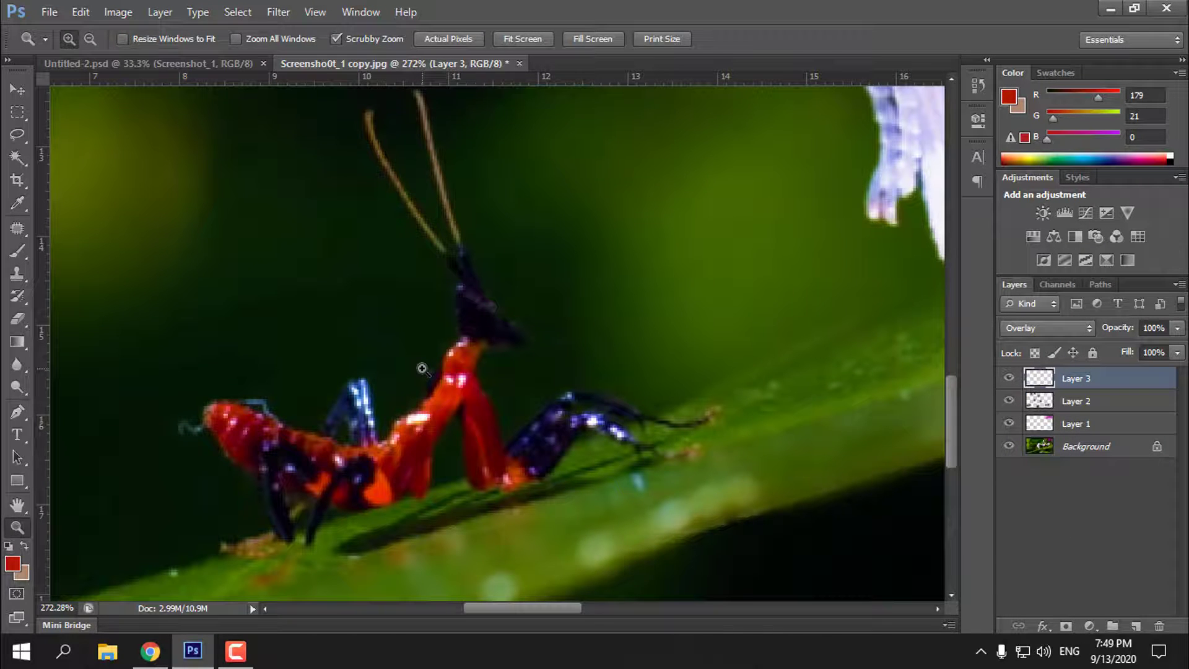
# Set the brush size to 14 px and paint the red over the small insect's body and front leg
pyautogui.press('b')
pyautogui.rightClick(512, 302)
pyautogui.moveTo(557, 334); pyautogui.dragTo(522, 350)
pyautogui.click(444, 406)
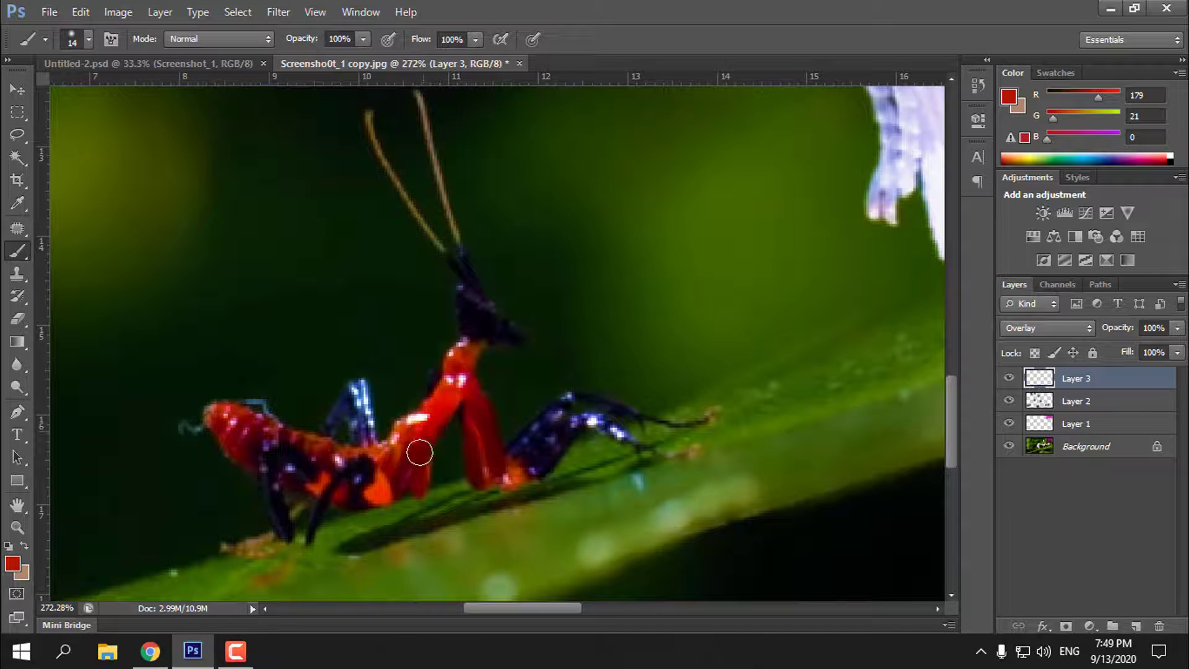
pyautogui.moveTo(445, 409)
pyautogui.mouseDown()
pyautogui.moveTo(462, 348)
pyautogui.moveTo(494, 473)
pyautogui.moveTo(513, 472)
pyautogui.mouseUp()
pyautogui.moveTo(396, 483)
pyautogui.mouseDown()
pyautogui.moveTo(379, 486)
pyautogui.moveTo(399, 446)
pyautogui.moveTo(324, 452)
pyautogui.moveTo(223, 417)
pyautogui.moveTo(244, 435)
pyautogui.moveTo(268, 429)
pyautogui.mouseUp()
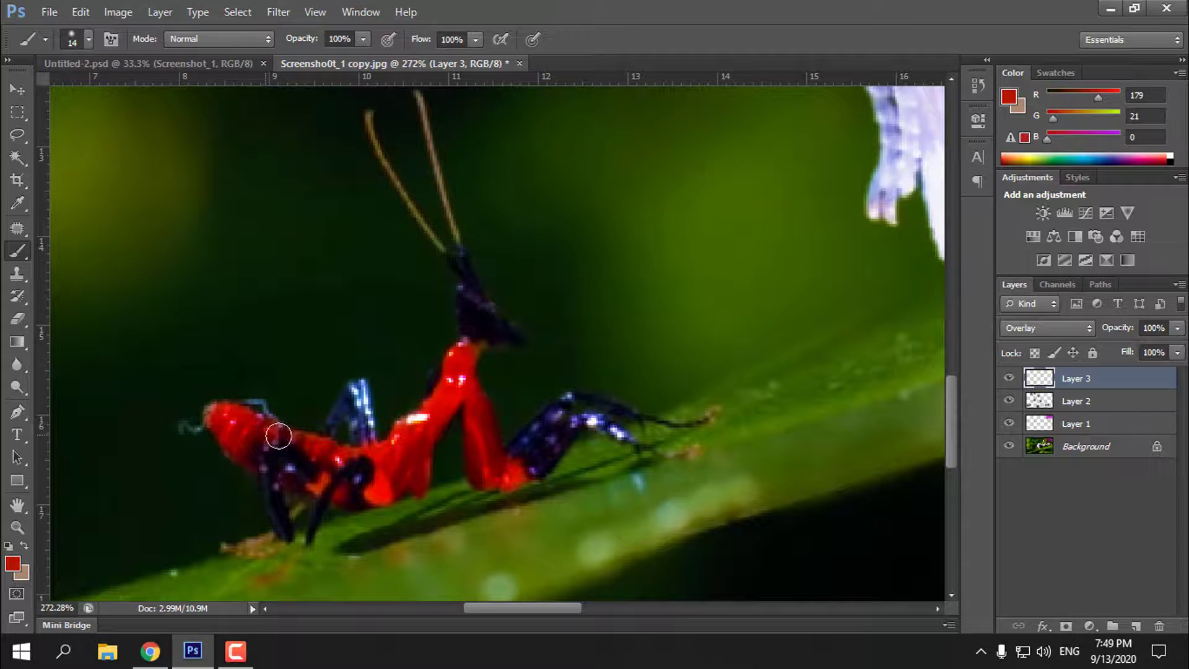
# Reduce the opacity of the red insect retouching layer to 63% and check the result on the mantis
pyautogui.click(18, 527)
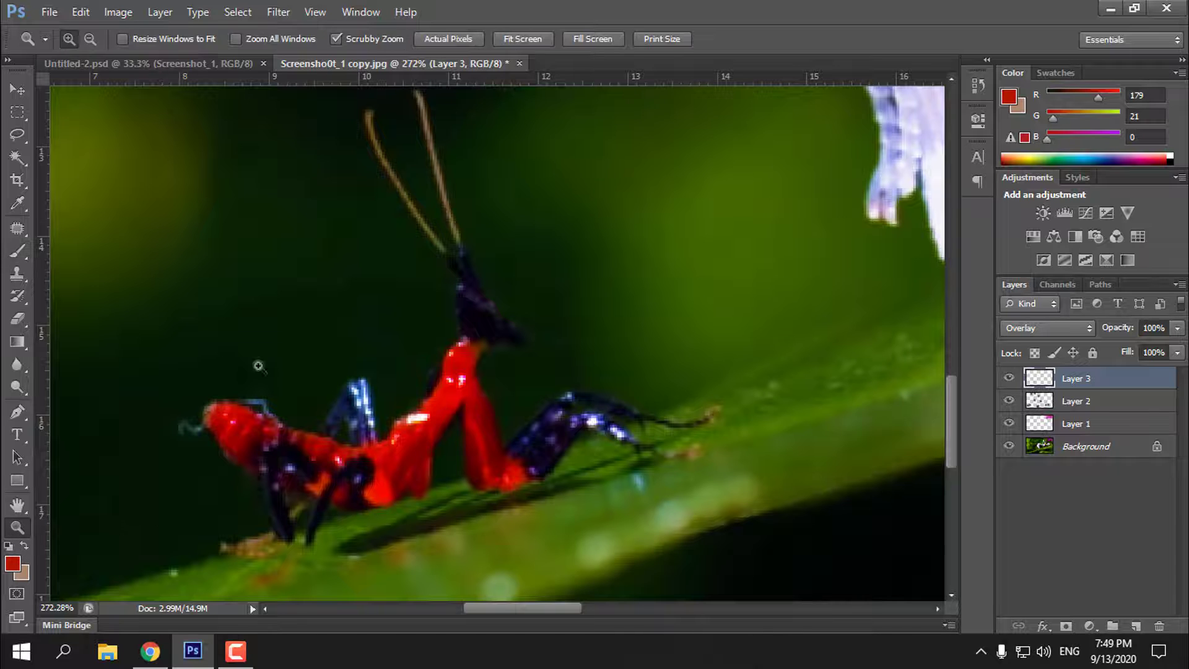
pyautogui.click(525, 40)
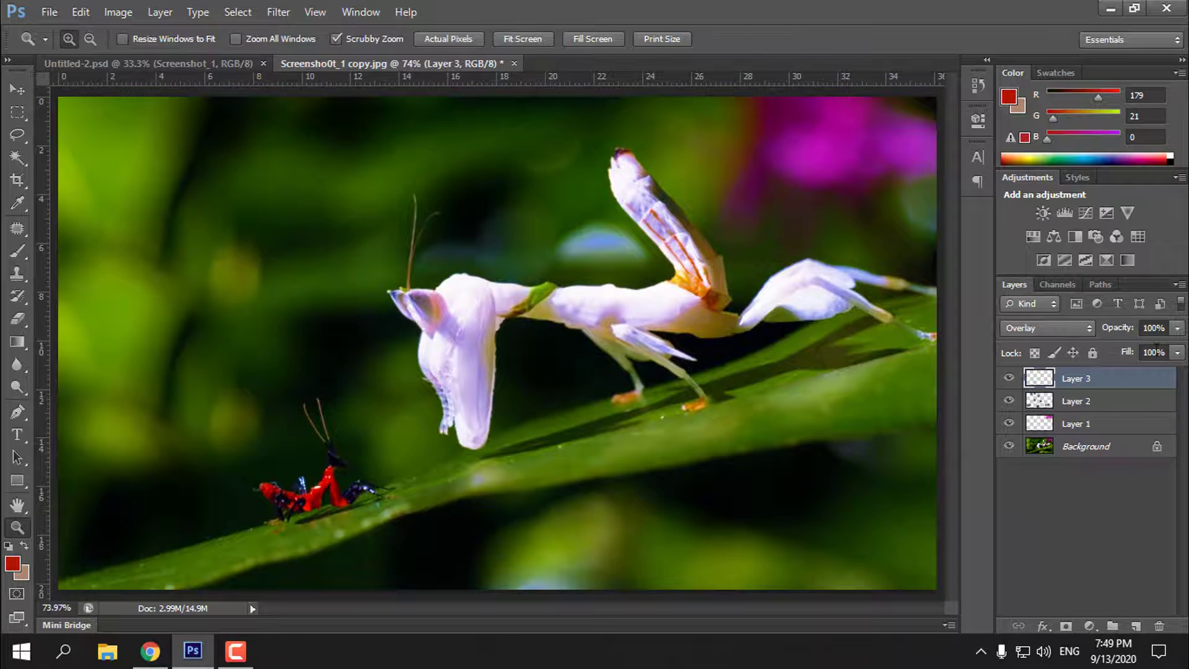
pyautogui.click(1178, 329)
pyautogui.moveTo(1178, 352); pyautogui.dragTo(1145, 347)
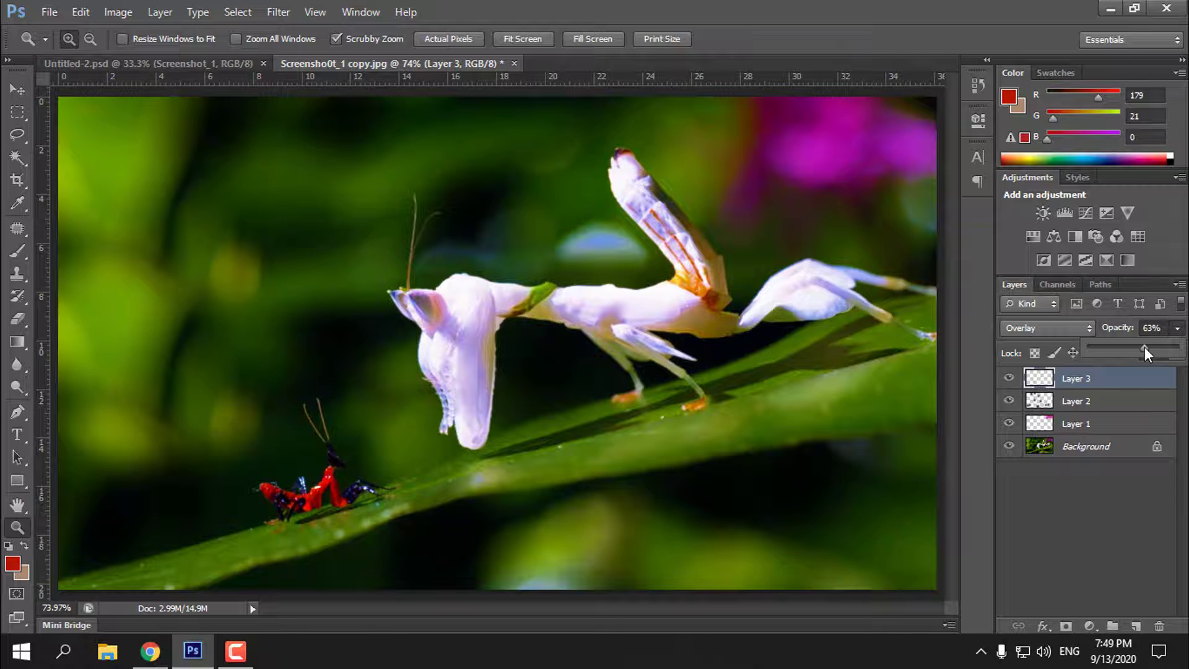
pyautogui.moveTo(584, 304); pyautogui.dragTo(531, 286)
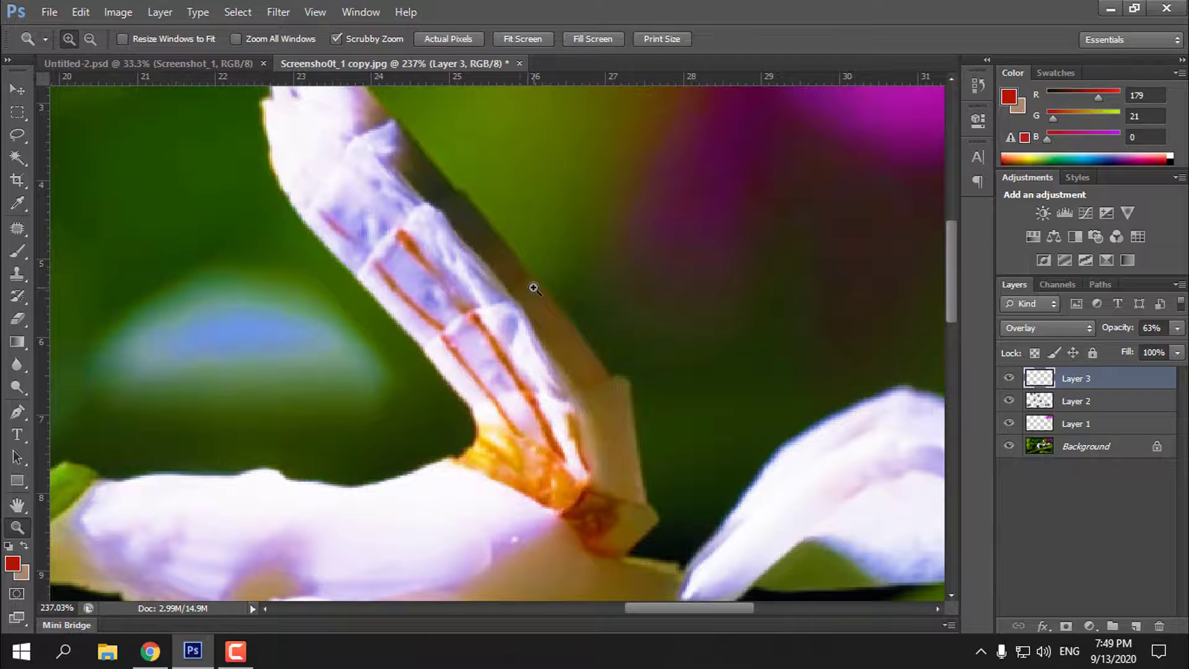
pyautogui.click(523, 39)
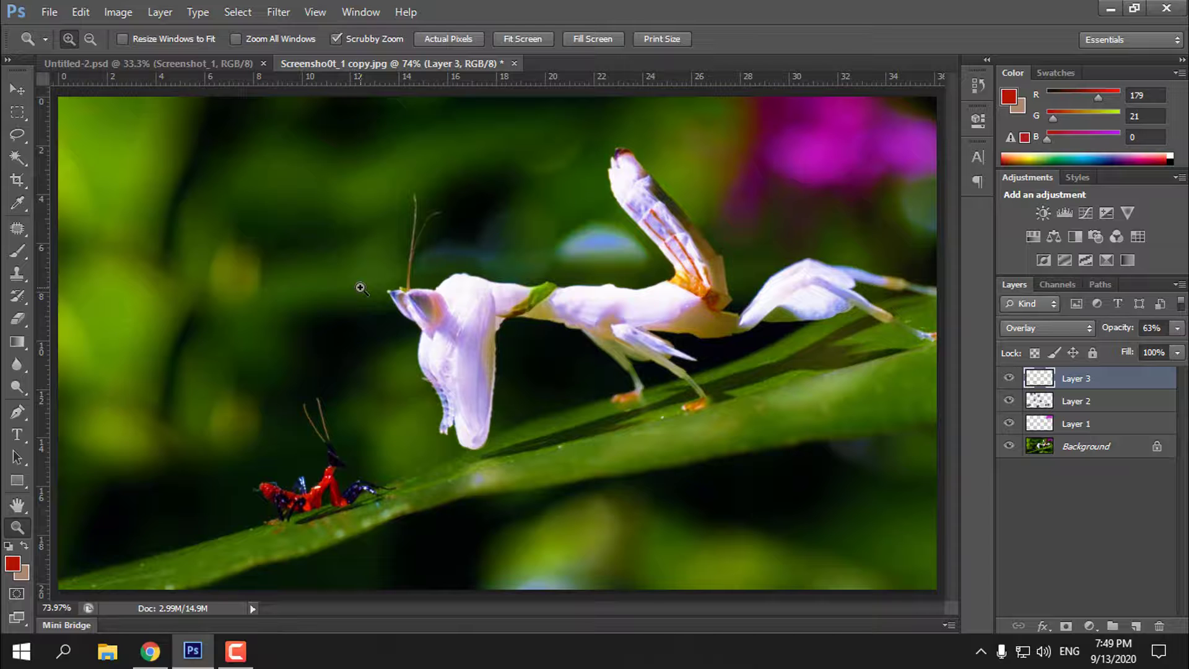
# Save a JPEG copy of the retouched image to the Desktop as "Screen00sho0t_1 copy.jpg" at quality 12 (Maximum)
pyautogui.click(49, 11)
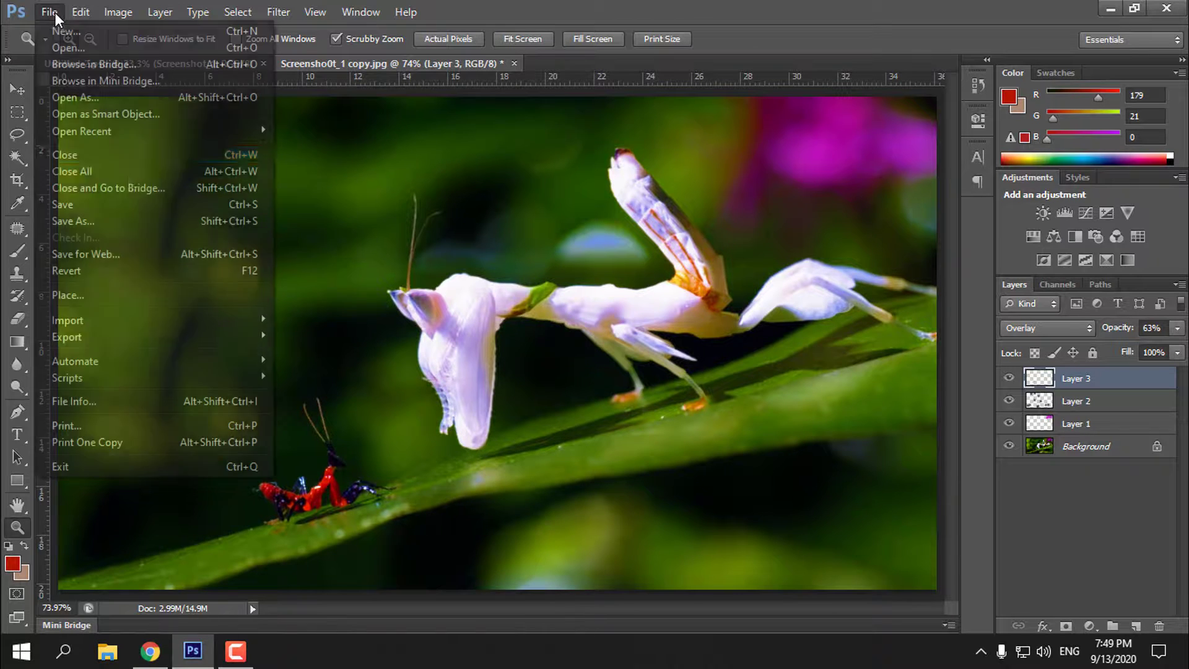
pyautogui.click(164, 222)
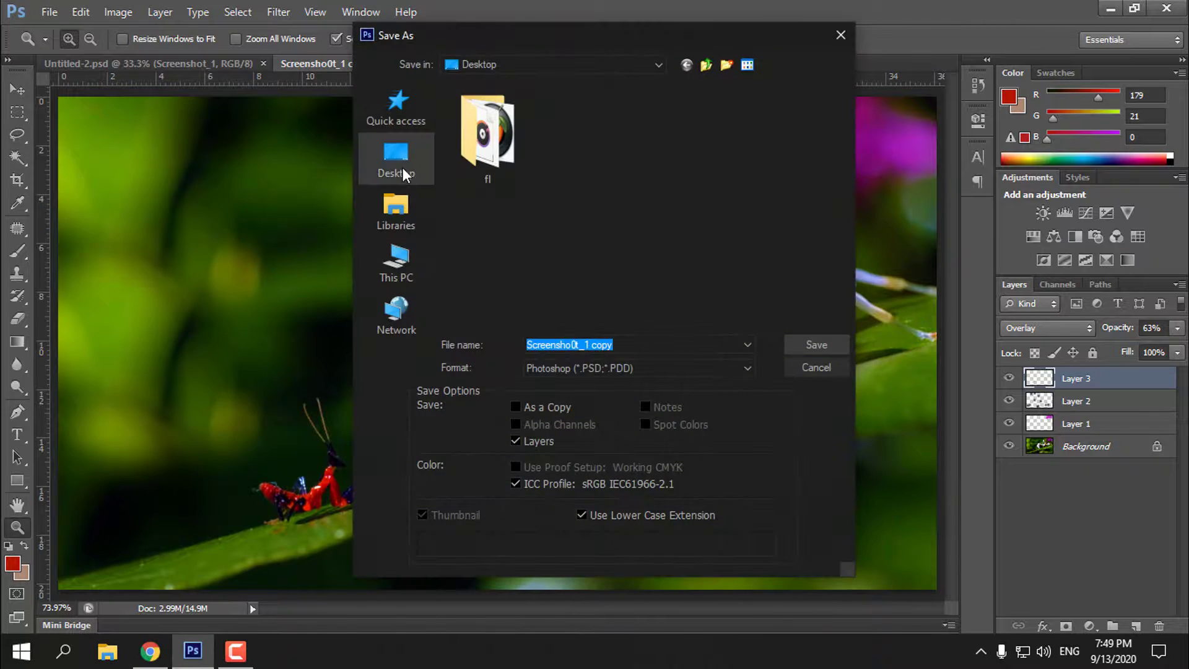
pyautogui.click(599, 369)
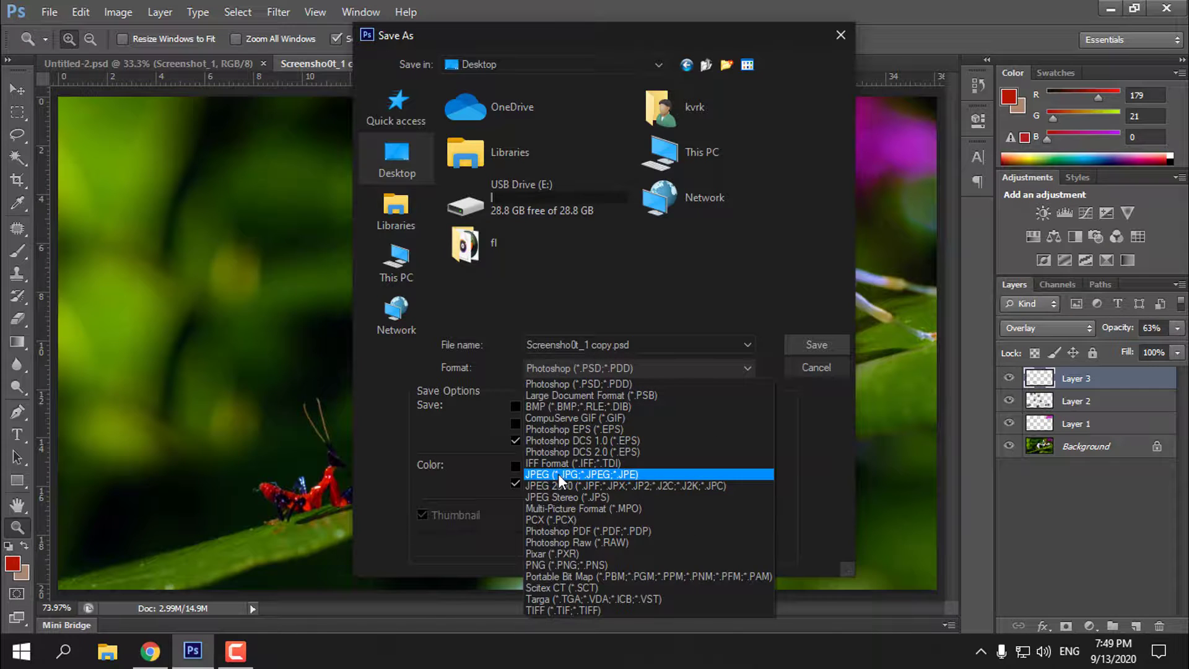
pyautogui.click(560, 475)
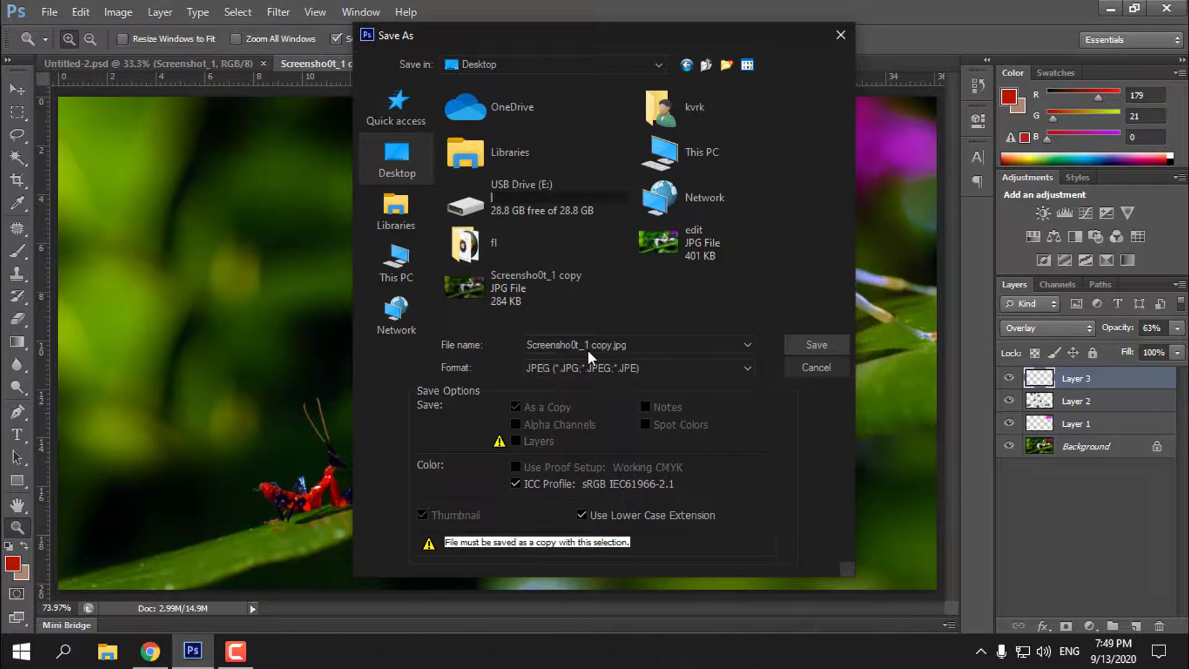
pyautogui.click(559, 350)
pyautogui.click(555, 347)
pyautogui.write('00')
pyautogui.click(811, 339)
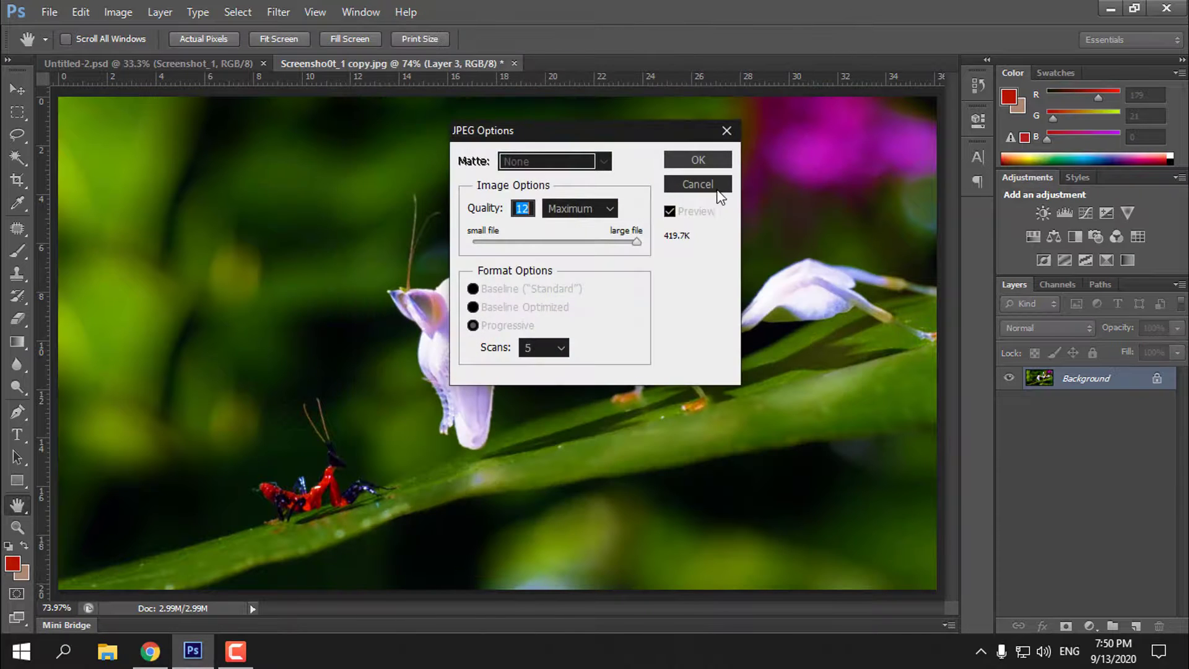
pyautogui.click(697, 159)
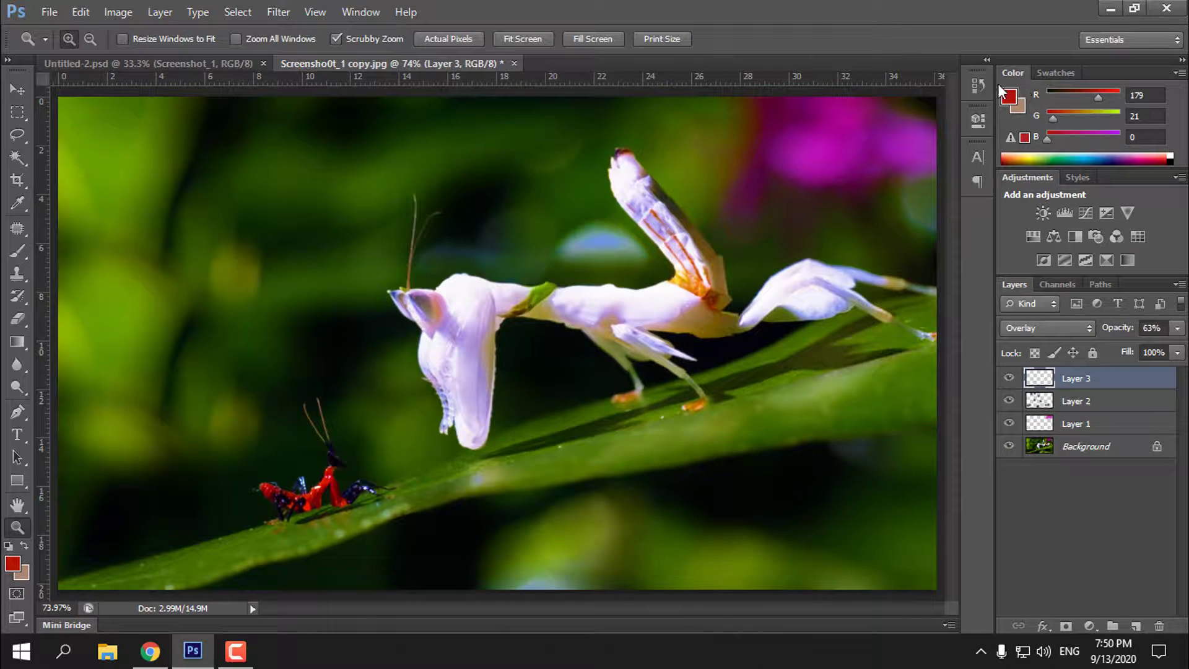
# Switch to the Photos viewer from the desktop and compare the original screenshot, the earlier edit.jpg and the new JPEG, then close the viewer
pyautogui.click(1109, 9)
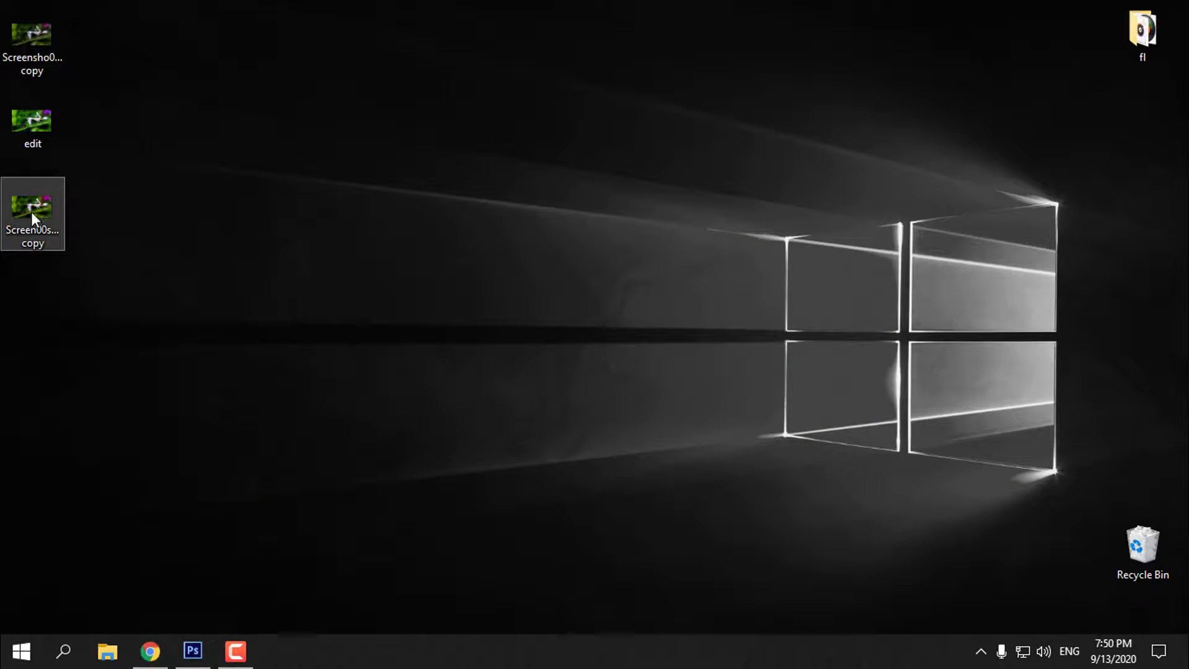
pyautogui.doubleClick(22, 40)
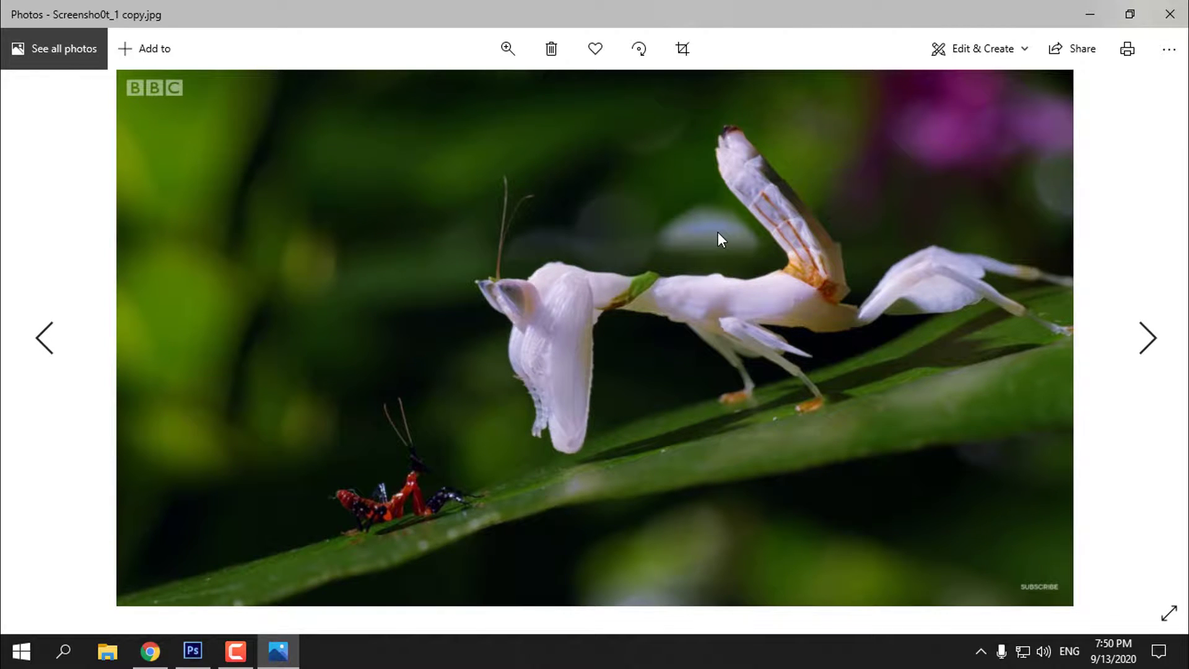
pyautogui.press('Right')
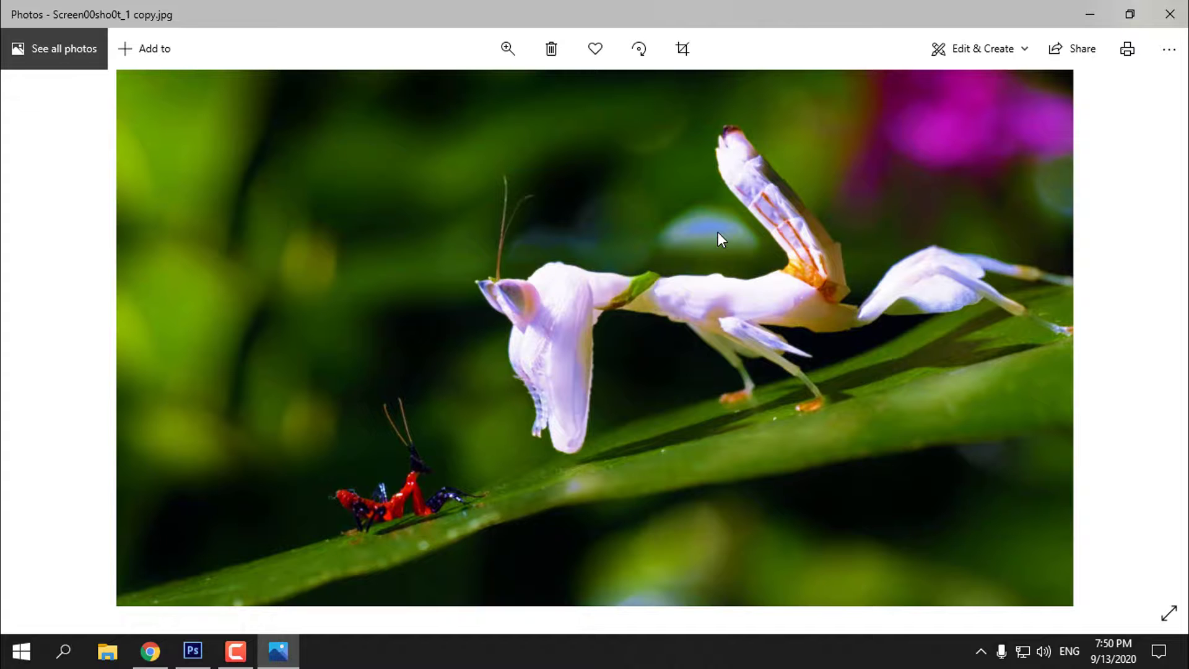
pyautogui.press('Left')
pyautogui.press('Left')
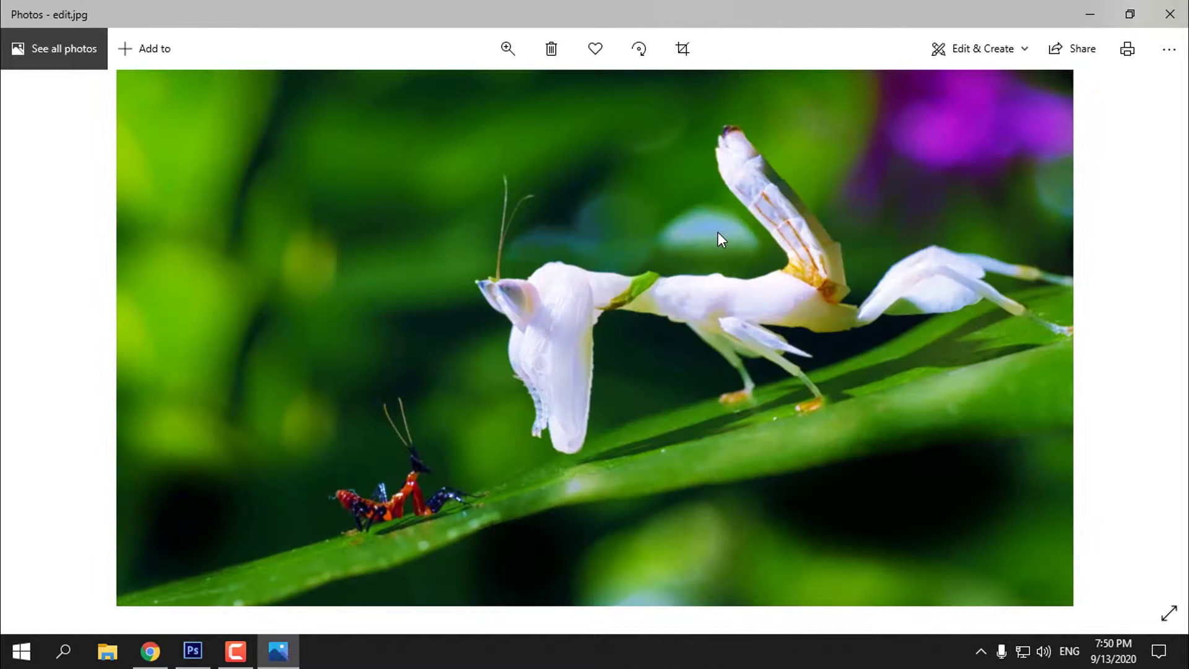
pyautogui.press('Right')
pyautogui.press('Right')
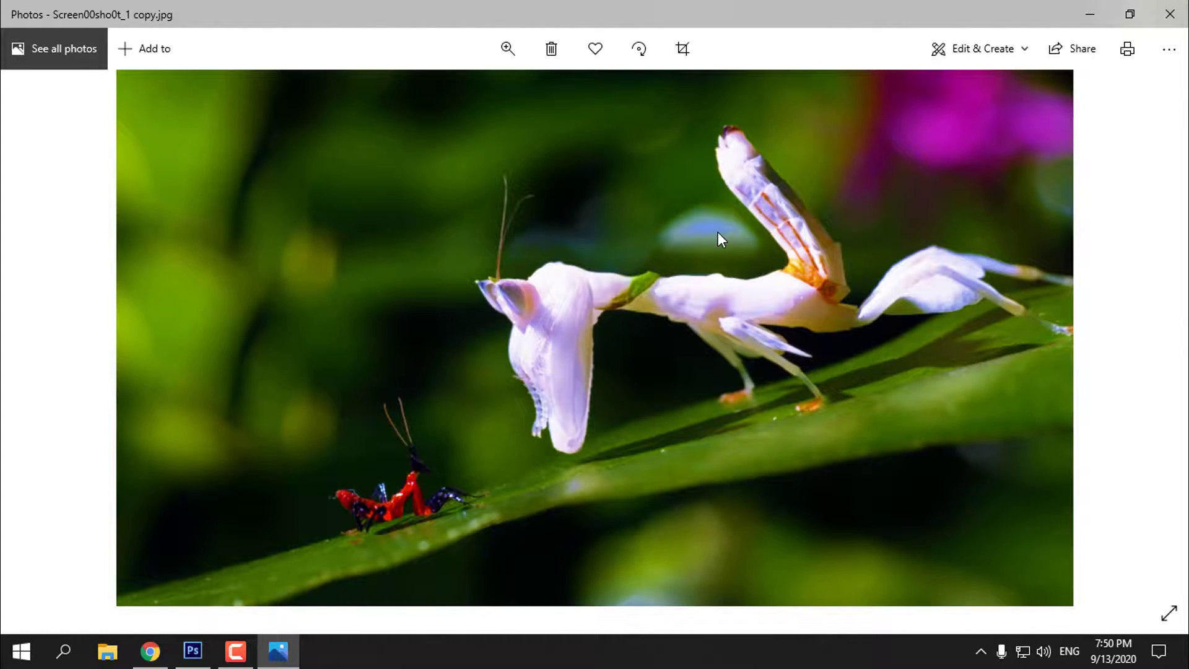
pyautogui.press('Left')
pyautogui.press('Left')
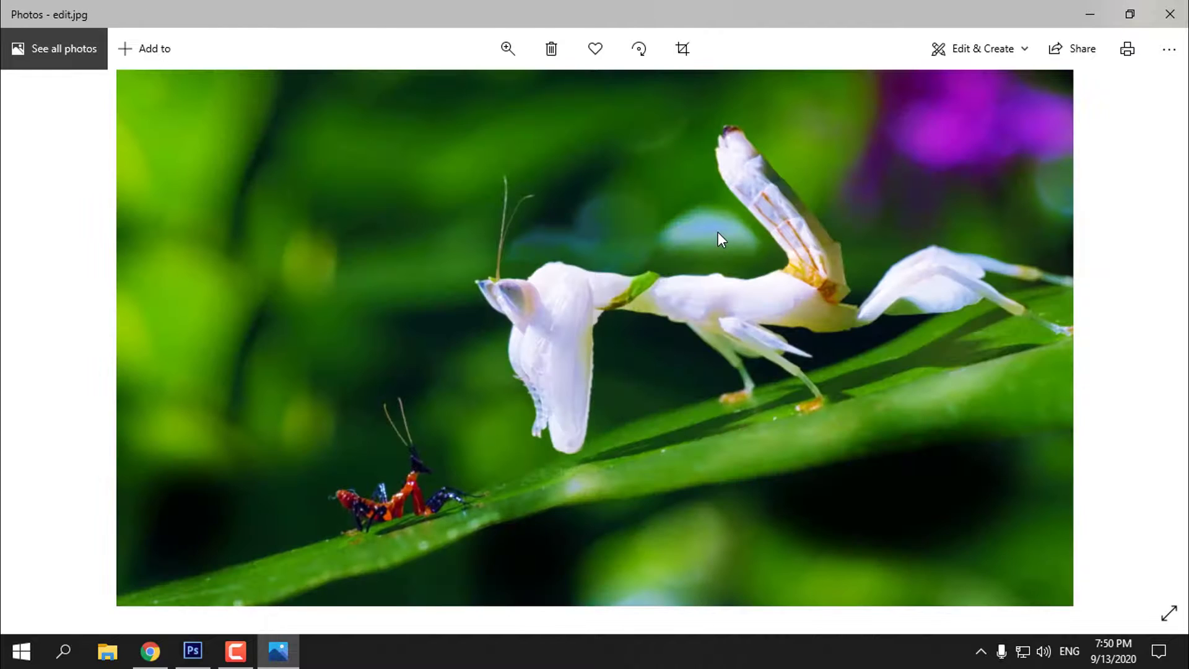
pyautogui.press('Right')
pyautogui.press('Left')
pyautogui.press('Right')
pyautogui.press('Right')
pyautogui.press('Right')
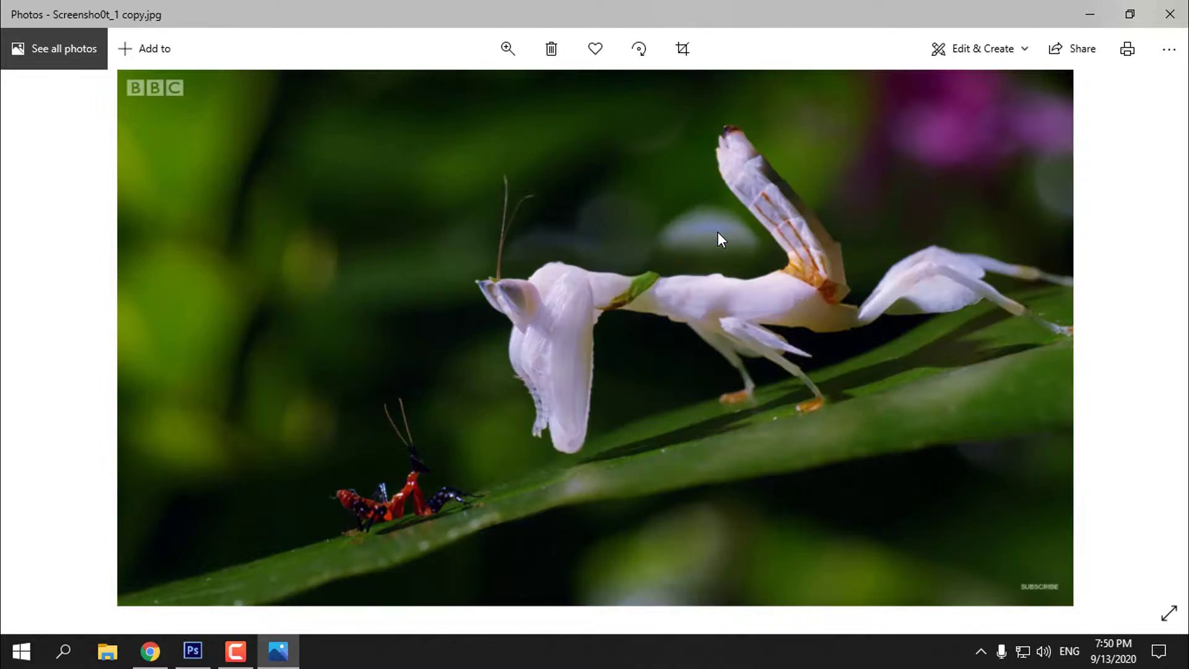
pyautogui.press('Right')
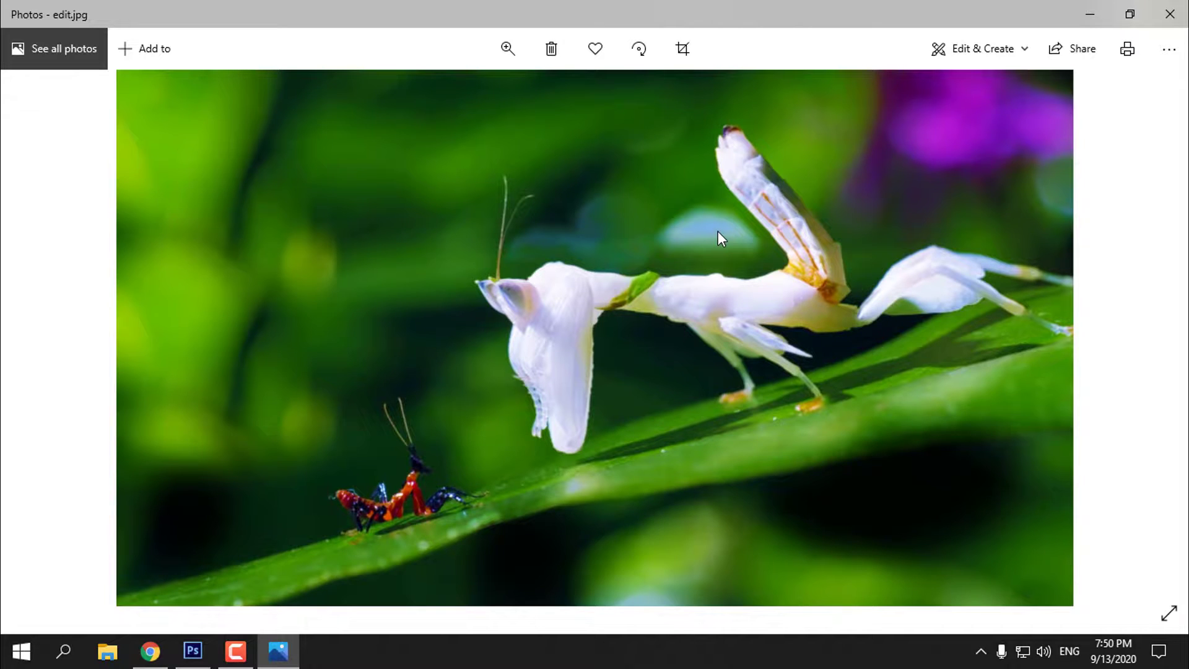
pyautogui.press('Left')
pyautogui.press('Right')
pyautogui.press('Right')
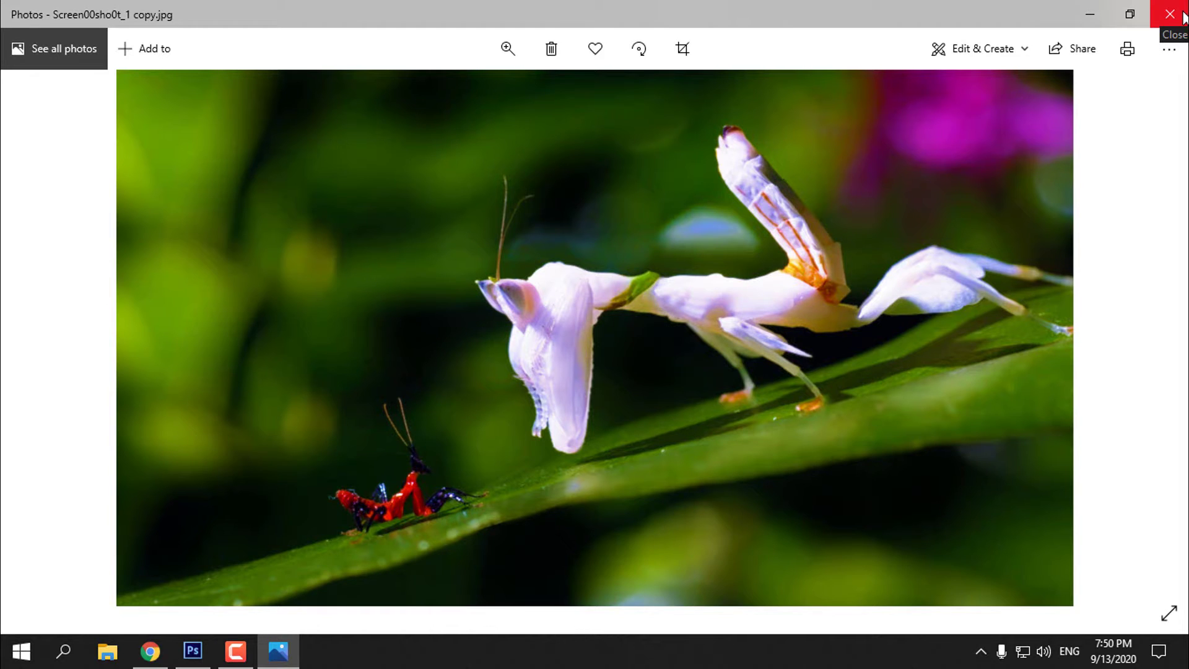
pyautogui.press('Right')
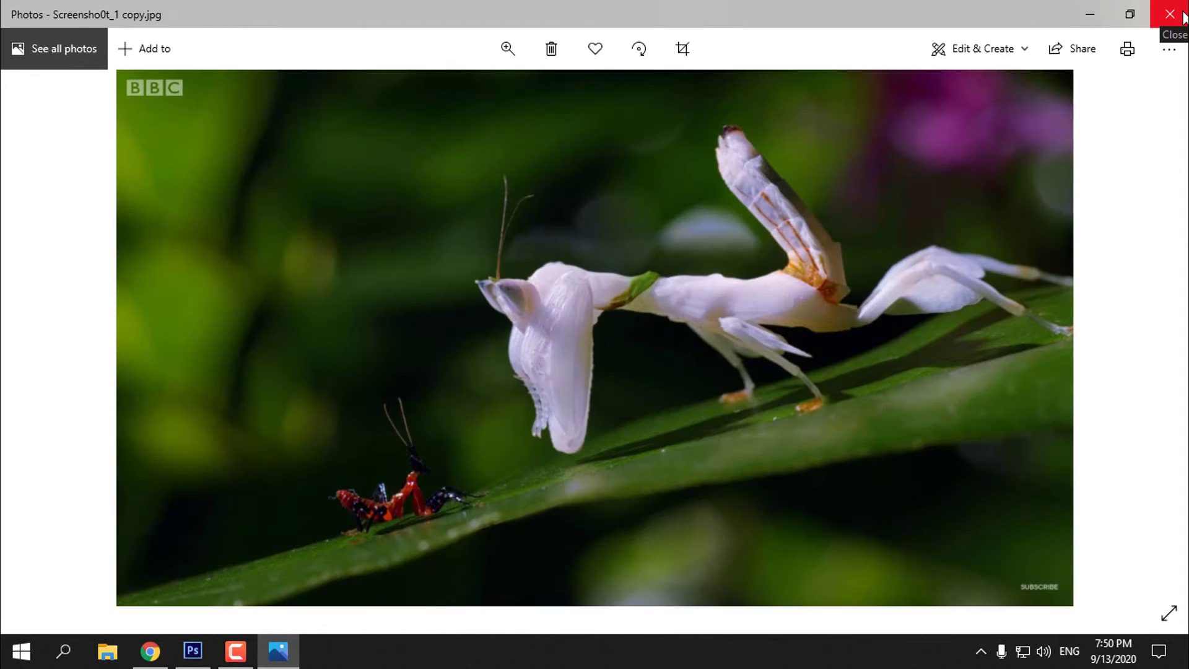
pyautogui.click(1169, 13)
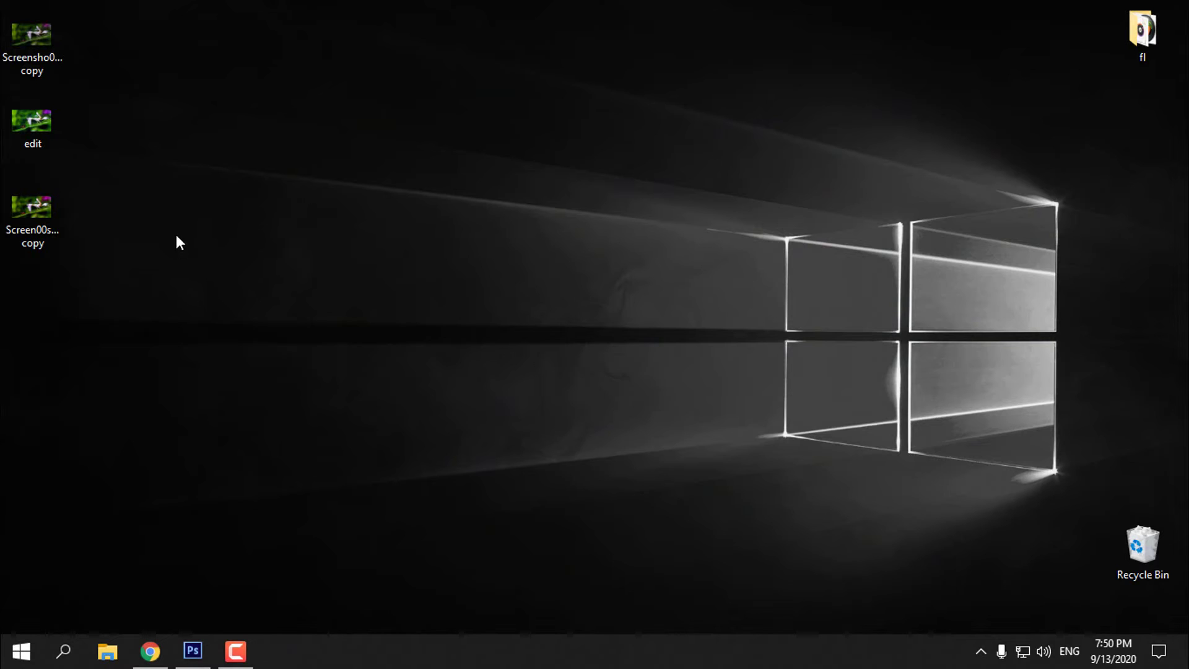
# Reopen the "Screen00sho0t_1 copy" image from the desktop in Photos and look through its available options without applying any
pyautogui.click(56, 218)
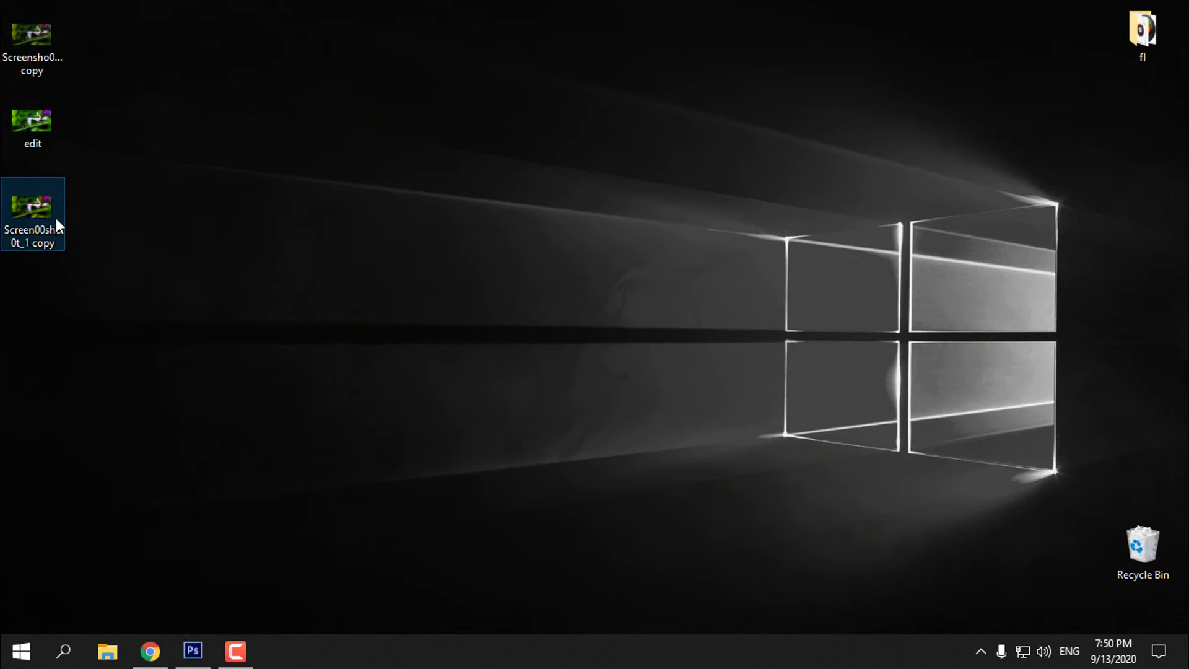
pyautogui.doubleClick(56, 218)
pyautogui.rightClick(478, 221)
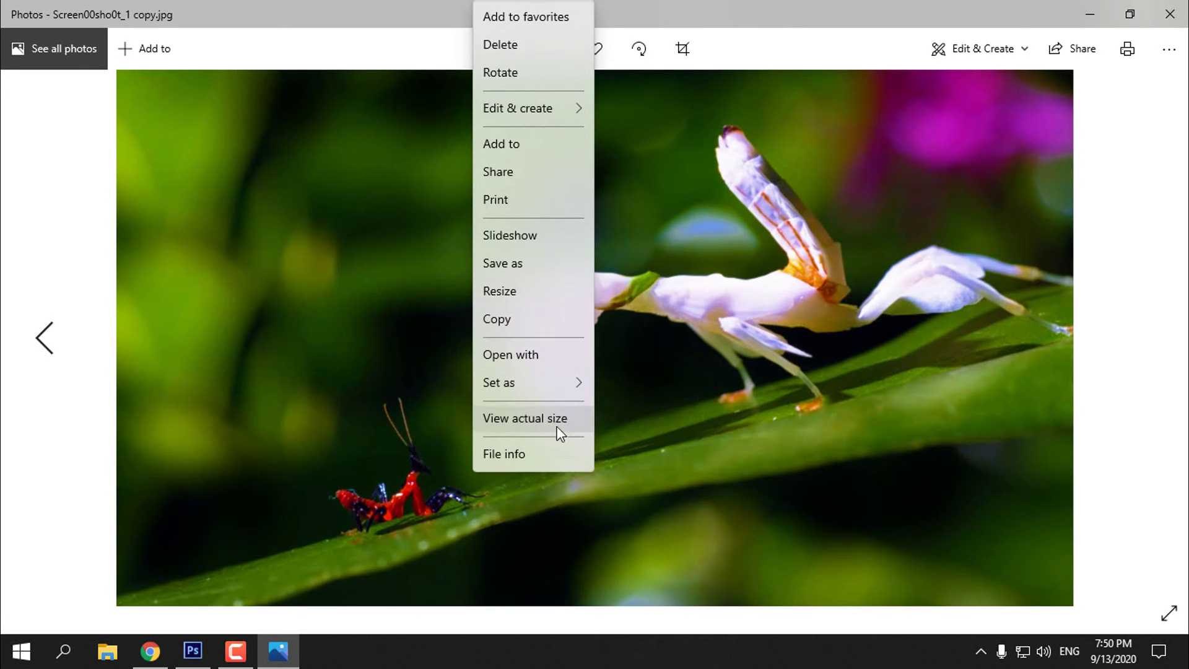
pyautogui.moveTo(523, 397)
pyautogui.click(684, 413)
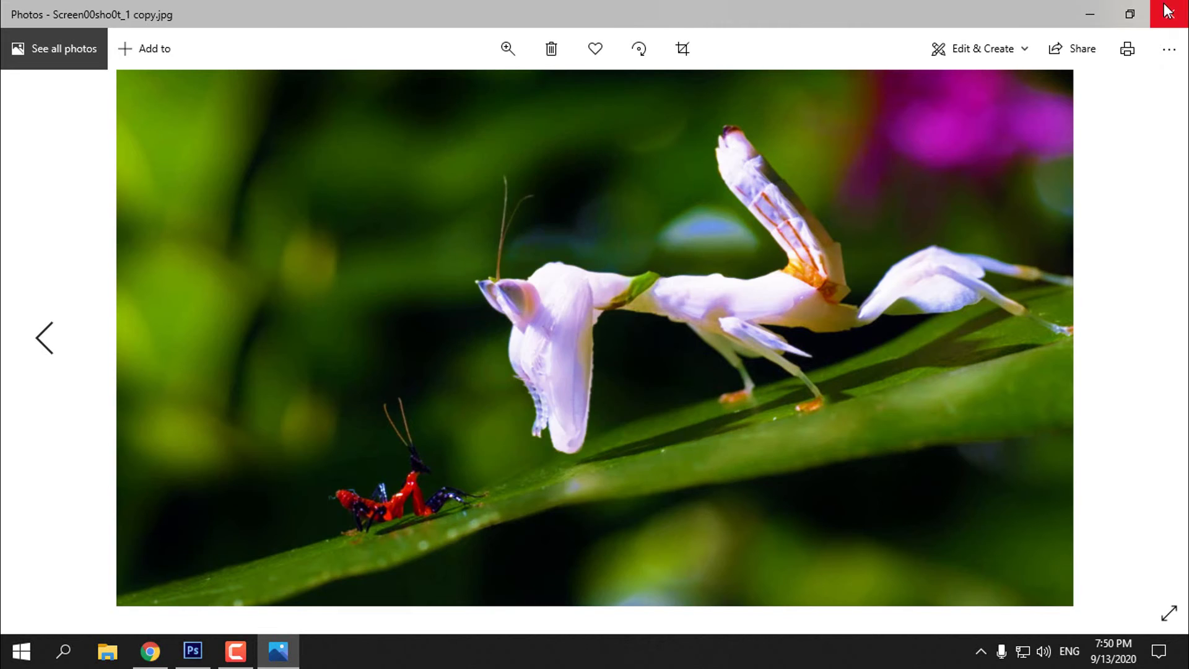